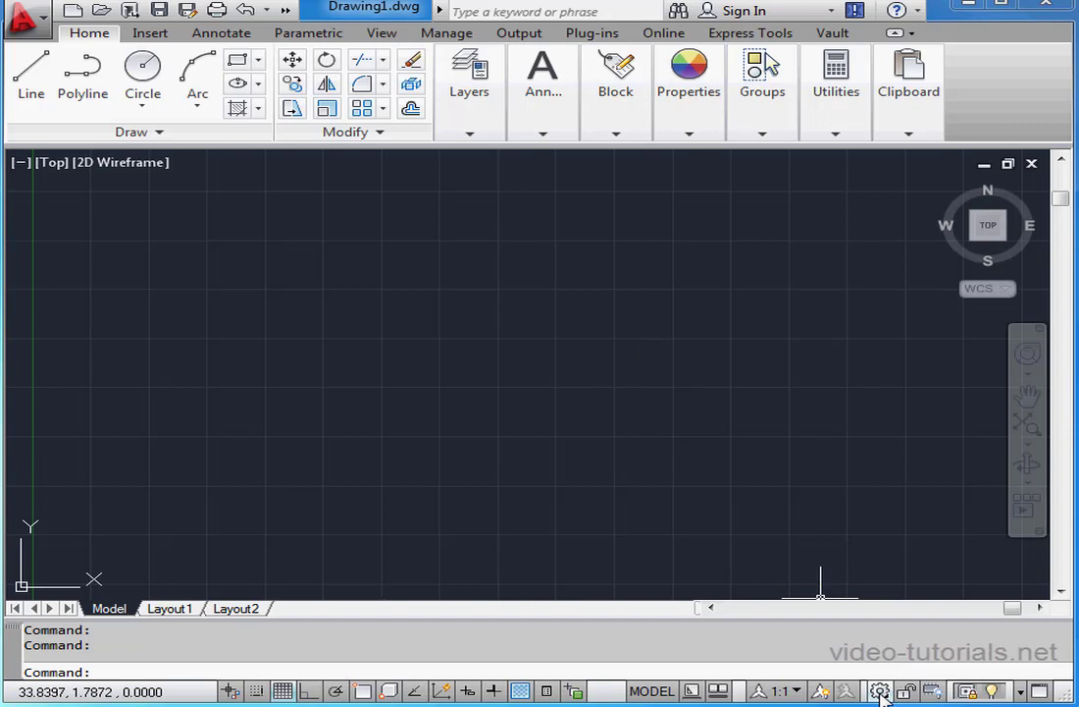
- Switch to the AutoCAD Classic workspace, then back to Drafting & Annotation from the Quick Access dropdown
left_click(881, 692)
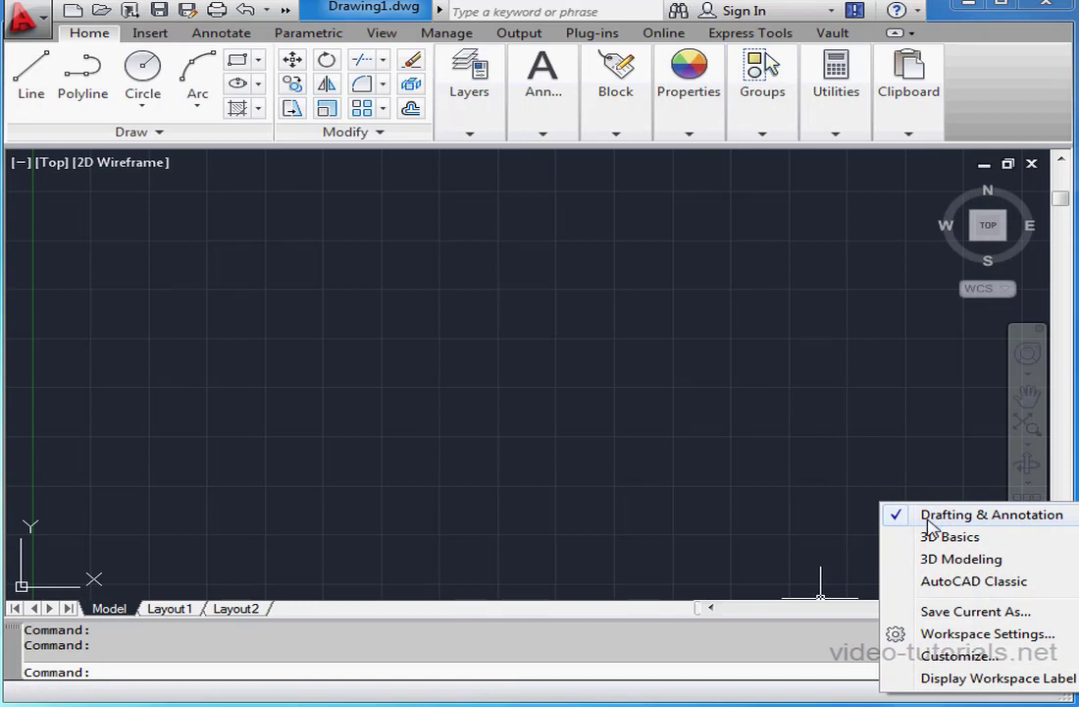
left_click(933, 589)
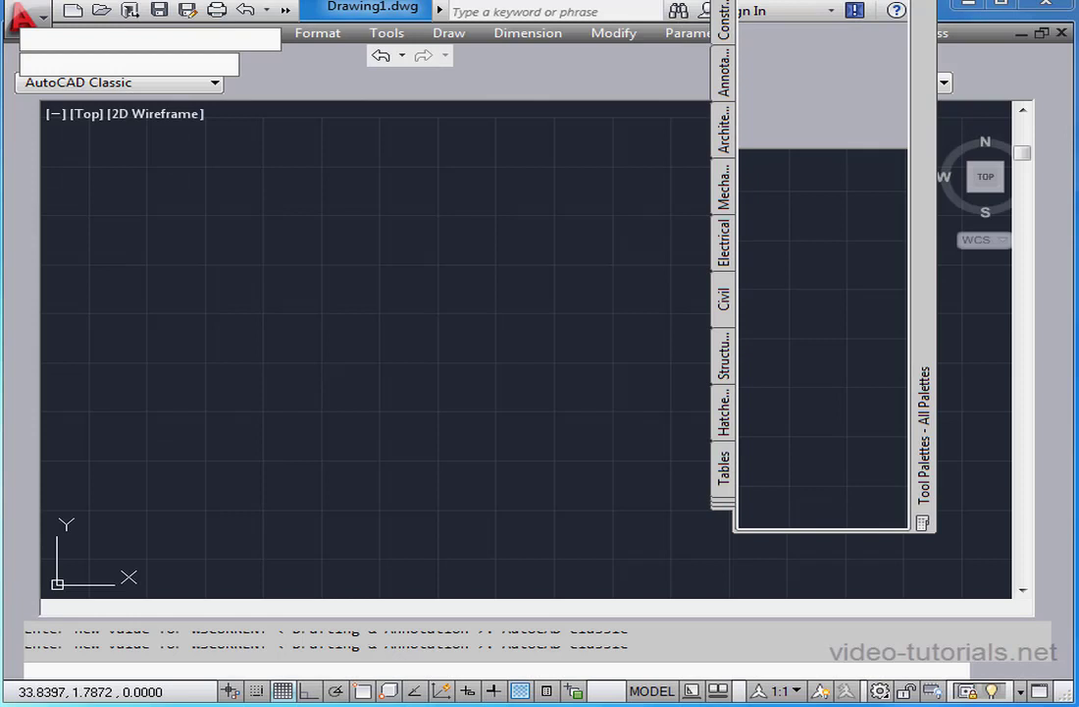
left_click(287, 10)
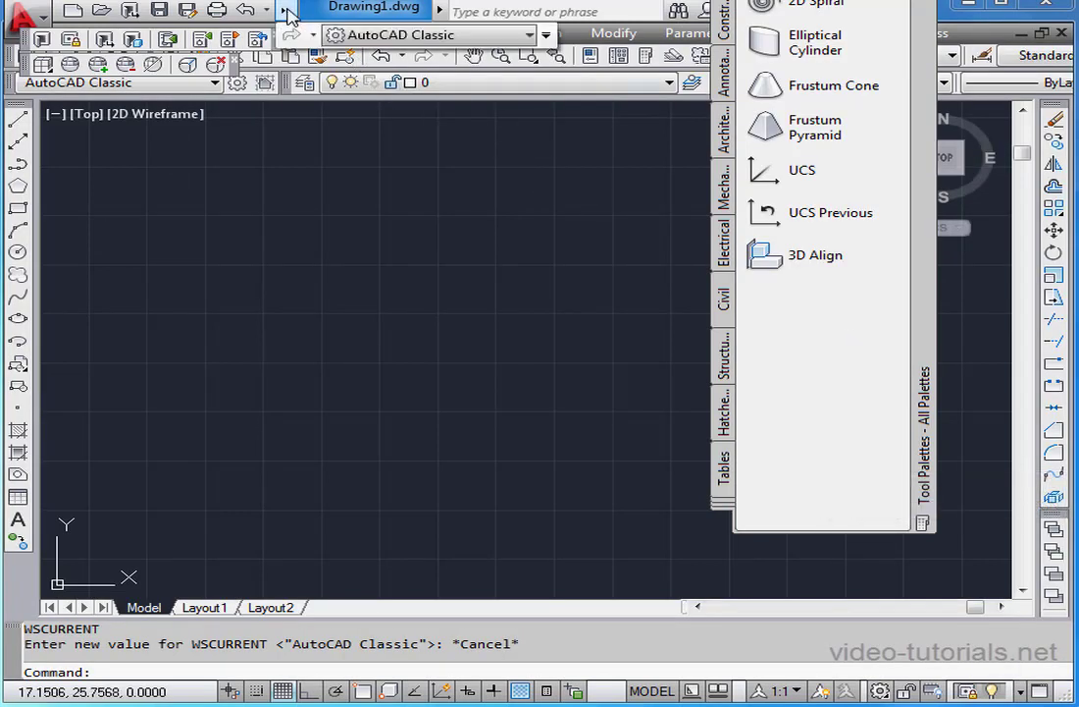
left_click(529, 37)
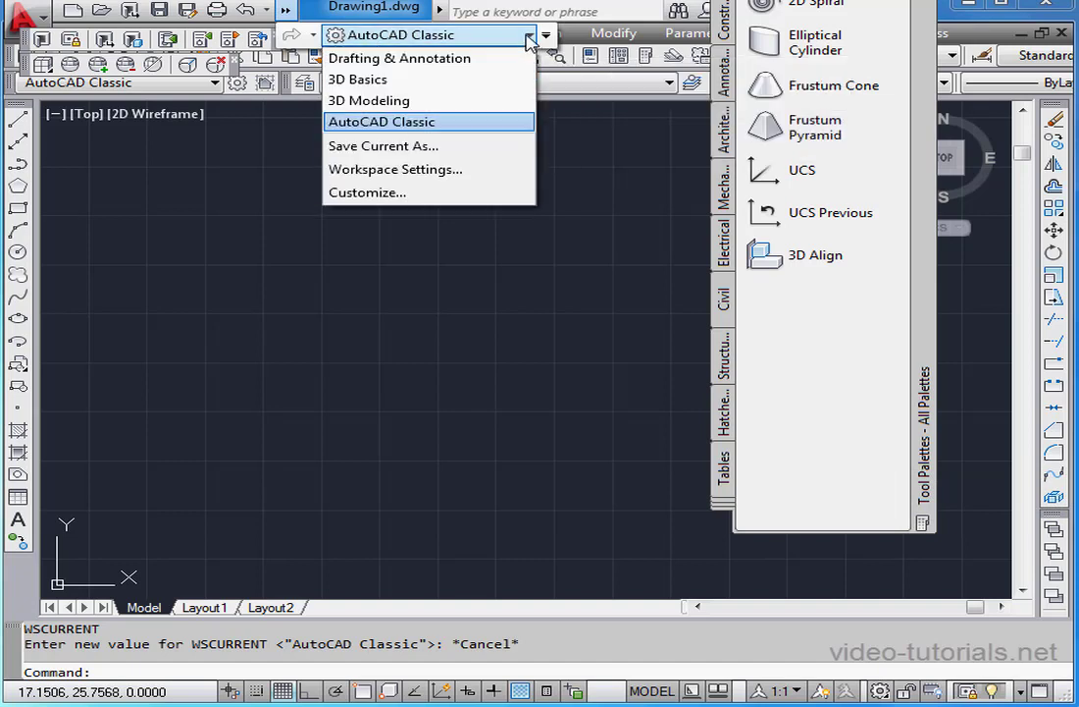
left_click(446, 60)
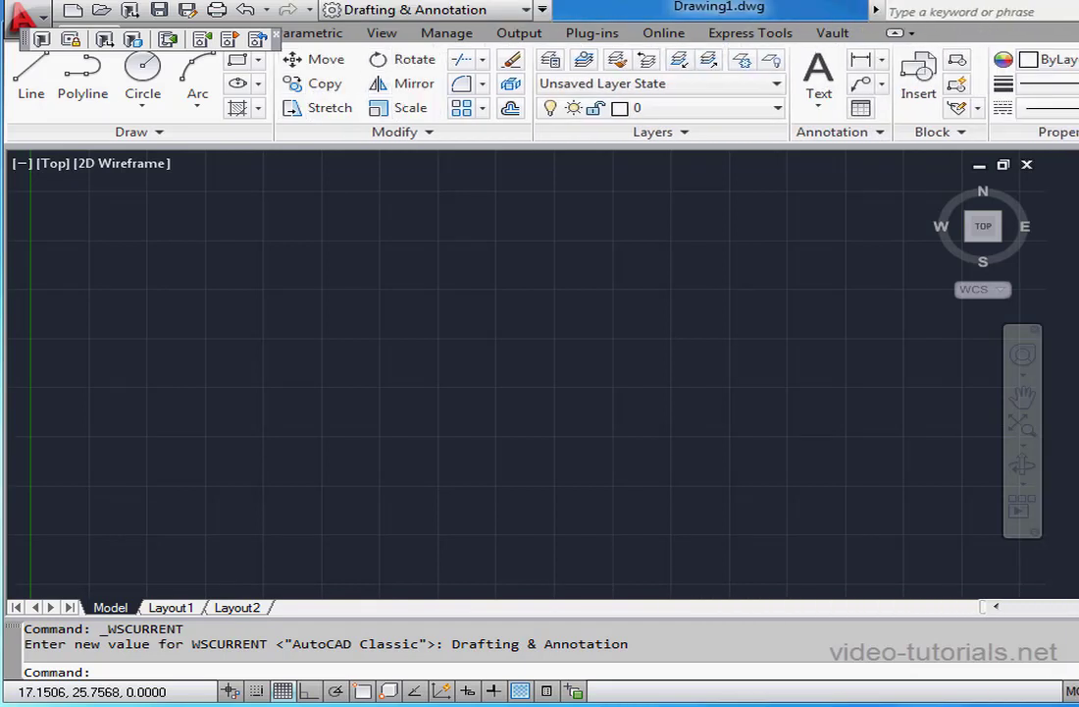
- Reopen the workspace list, dismiss it unchanged, and narrow the AutoCAD window slightly
left_click(526, 10)
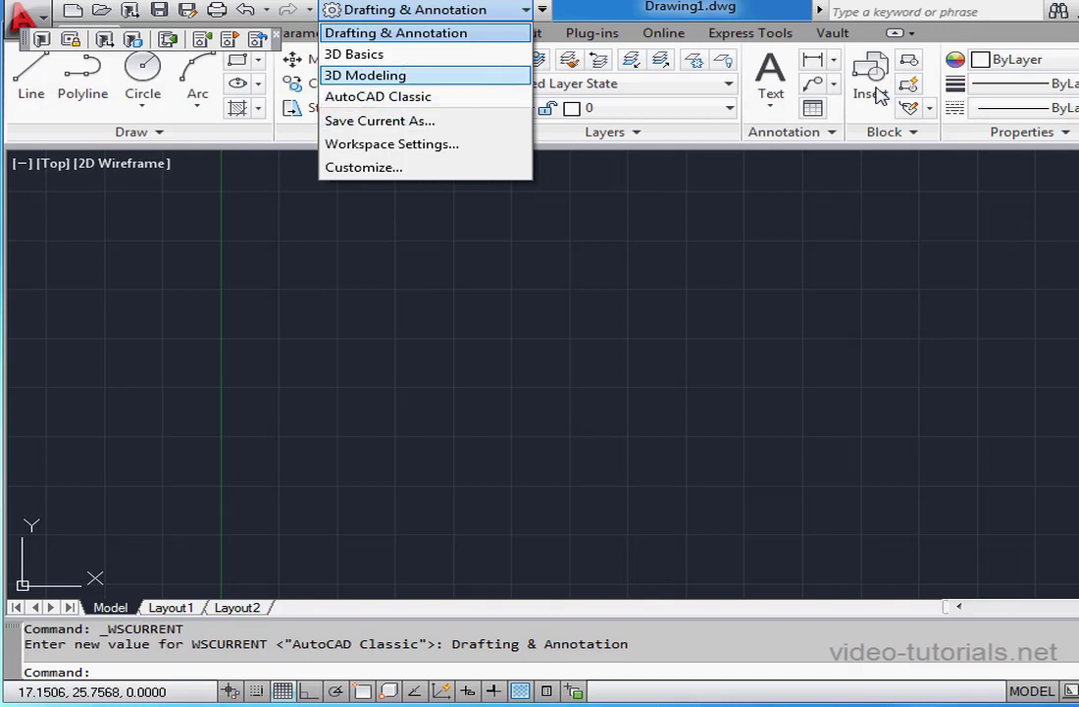
key("Escape")
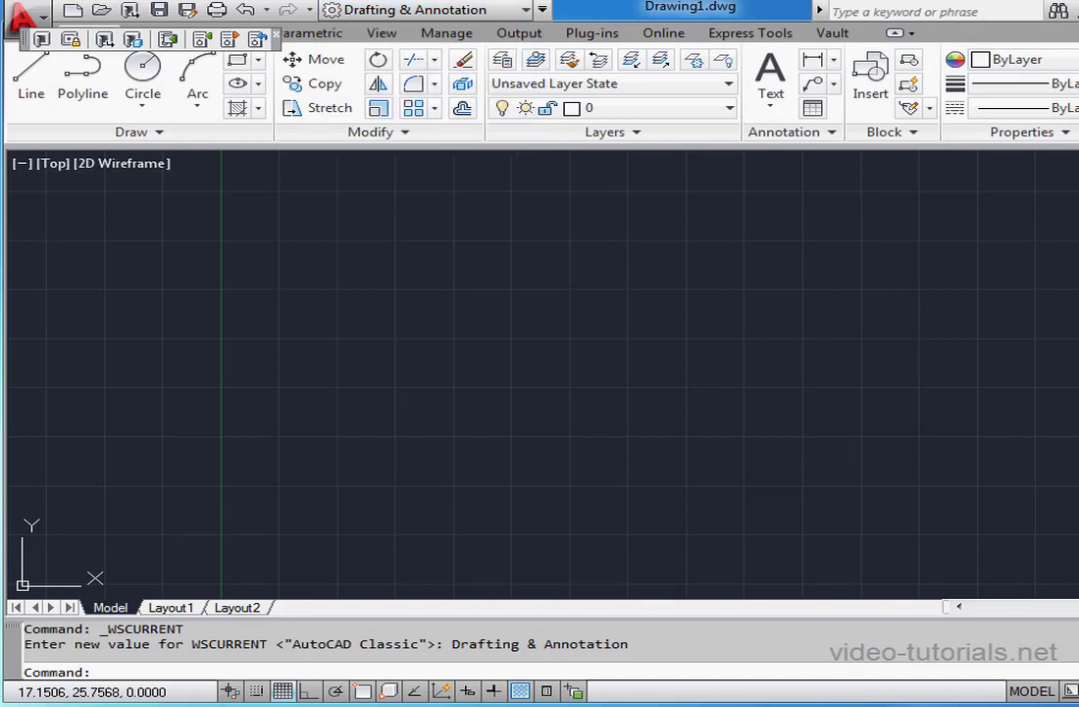
left_click_drag(1078, 157, 1070, 157)
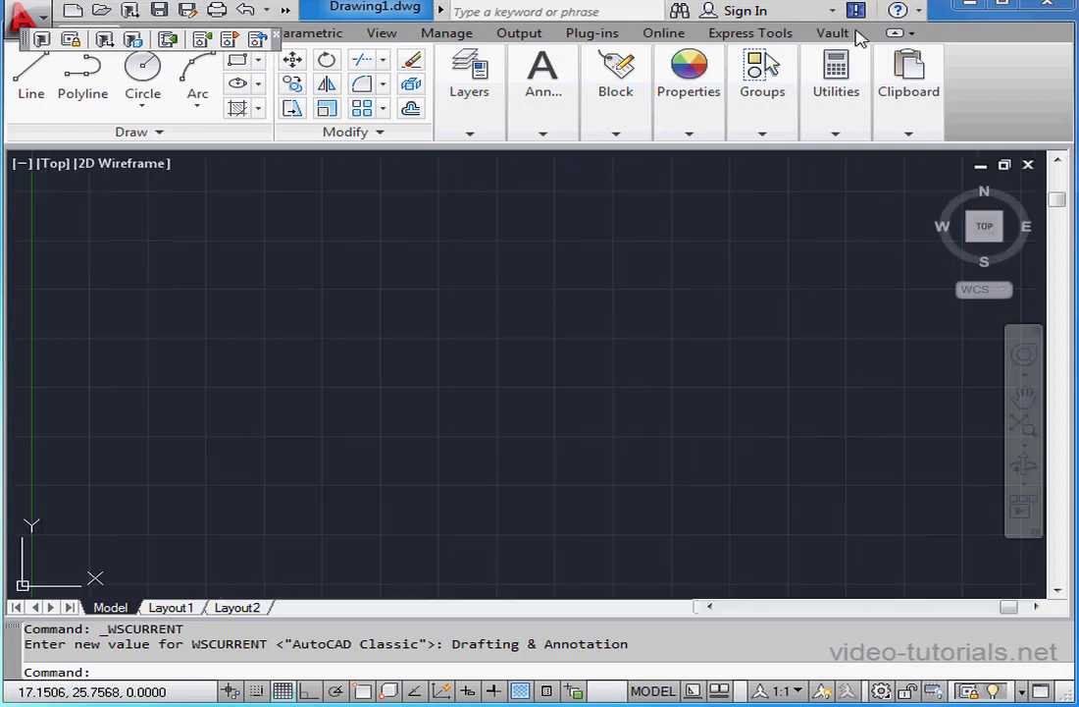
- Close the leftover Classic toolbar over the ribbon tabs, then browse and close the Application menu
left_click(276, 33)
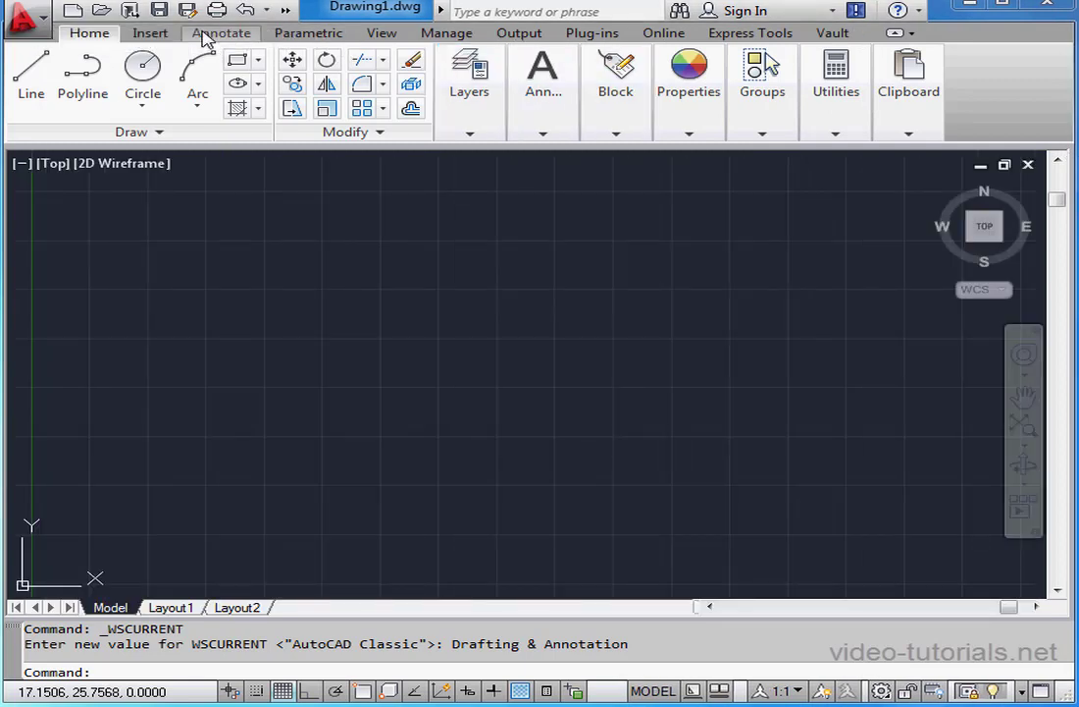
left_click(40, 27)
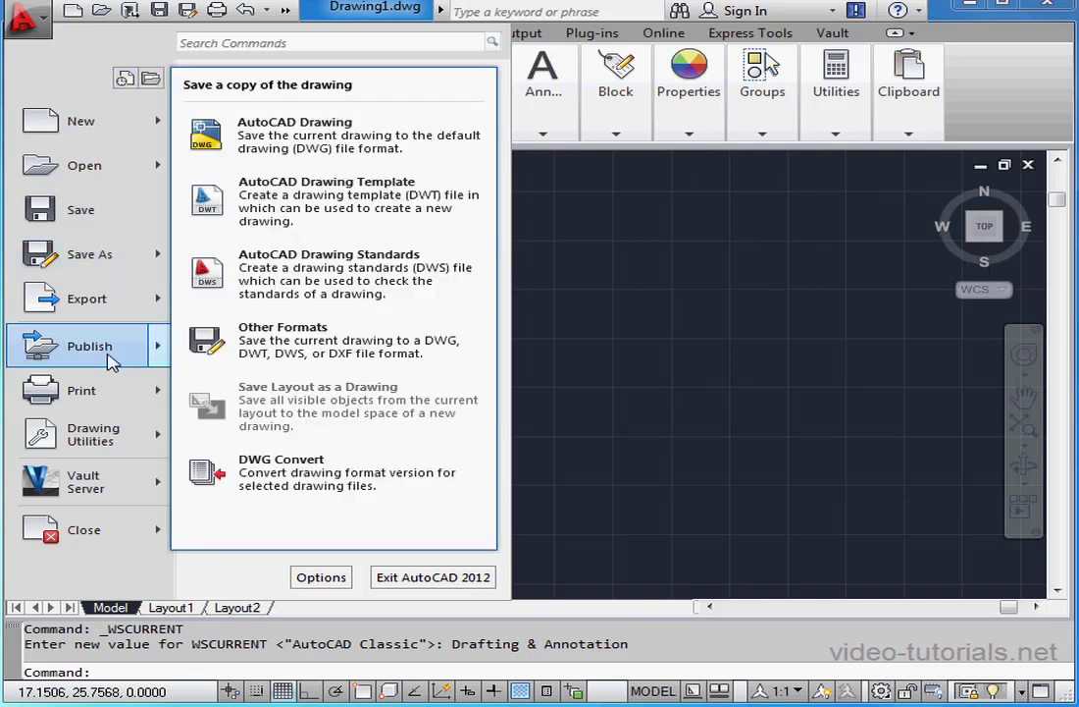
mouse_move(110, 361)
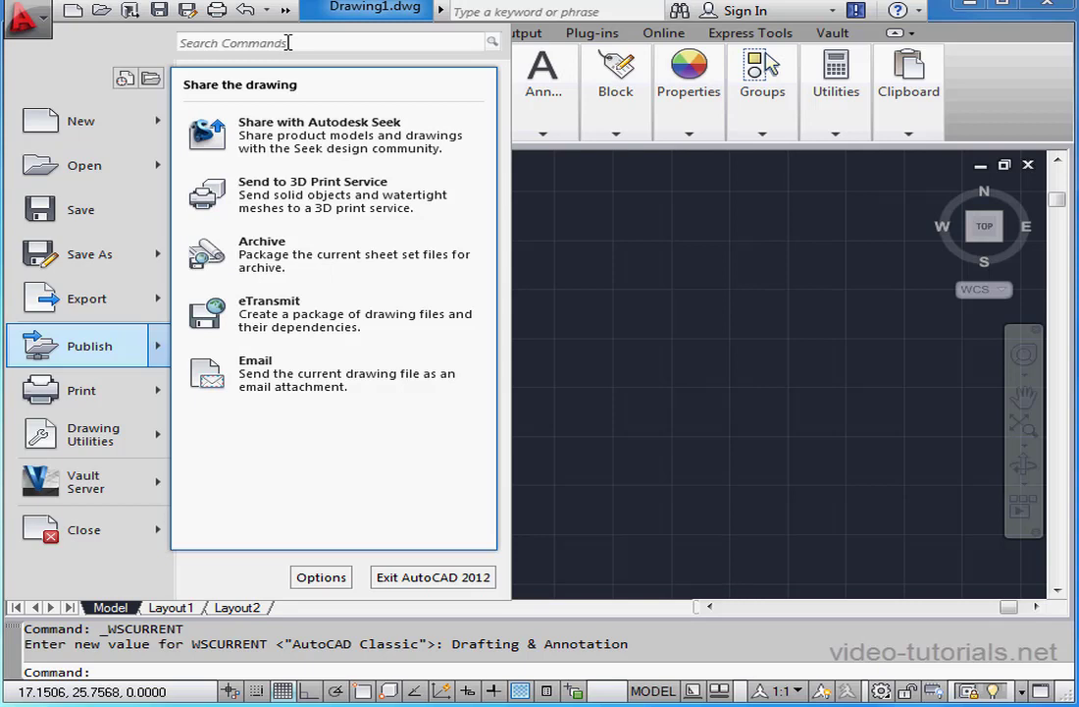
left_click(856, 74)
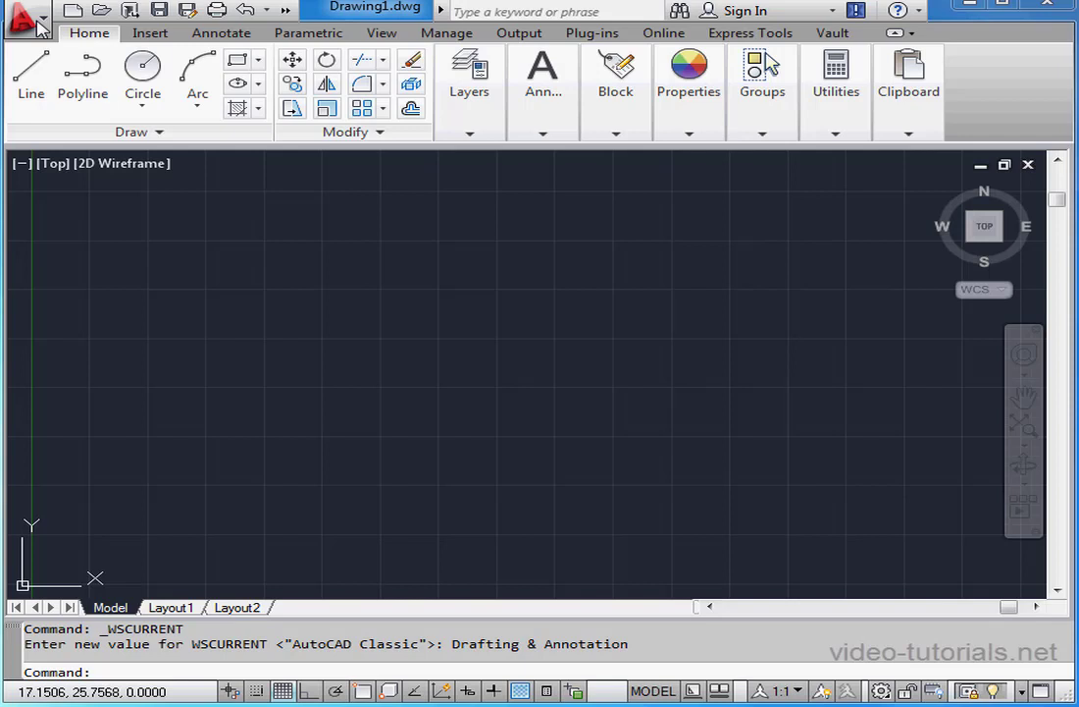
- Turn on Show Menu Bar from the Quick Access Toolbar customization list
left_click(287, 10)
left_click(545, 35)
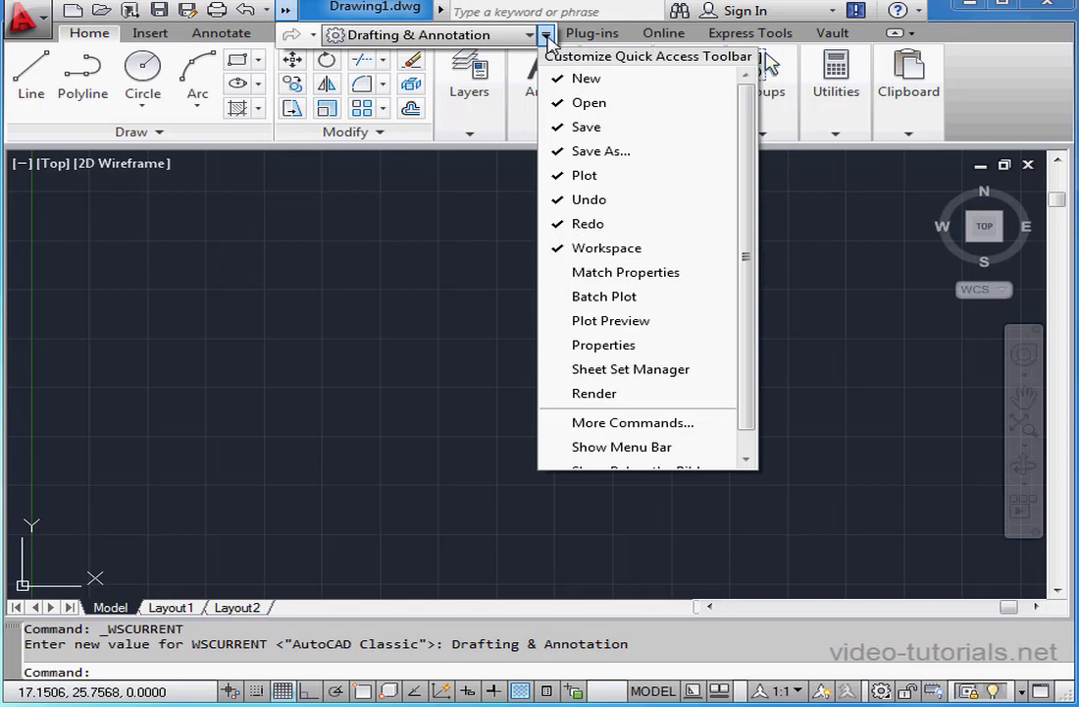
left_click(656, 447)
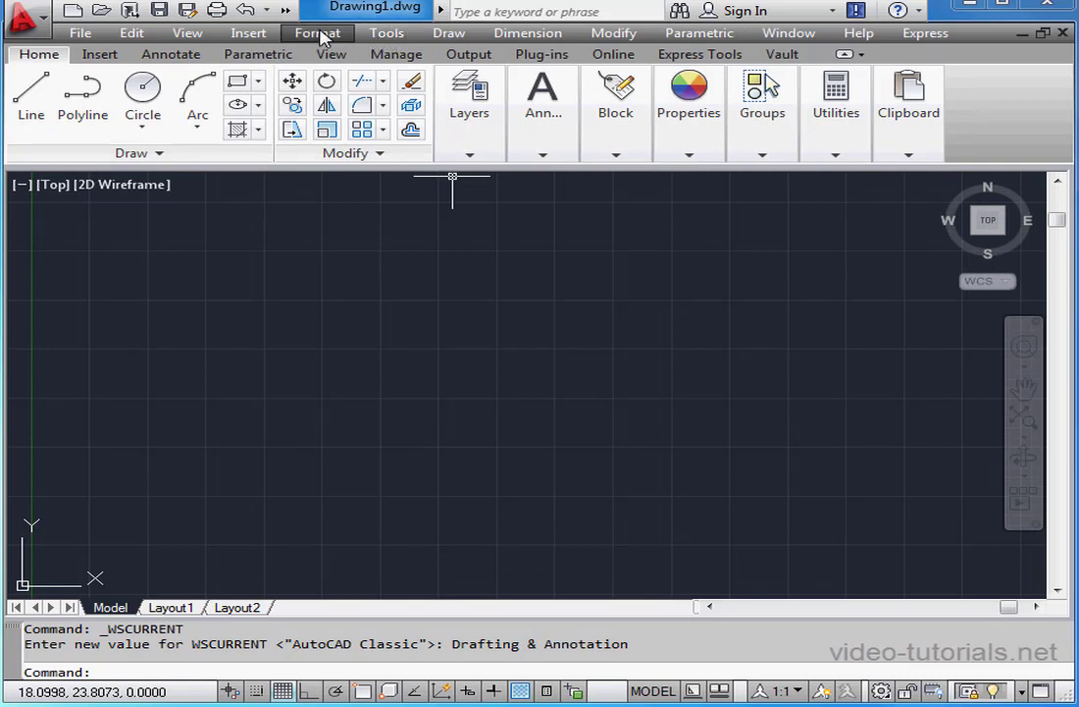
- Reopen the Quick Access customization list and close it without changes
left_click(286, 10)
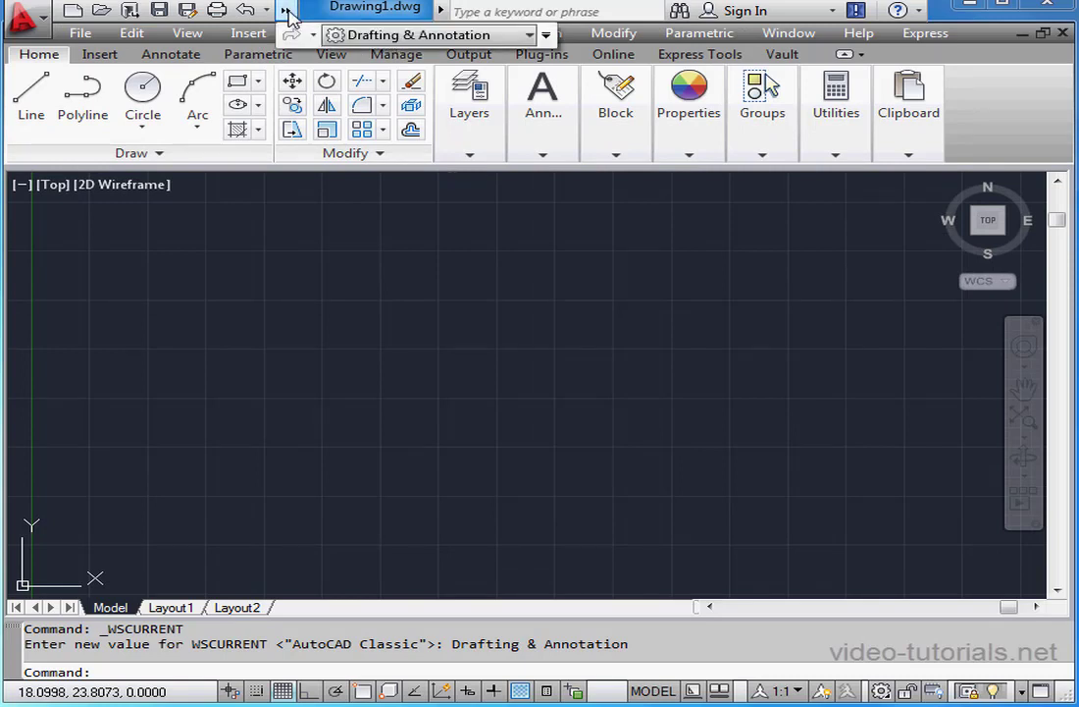
left_click(546, 36)
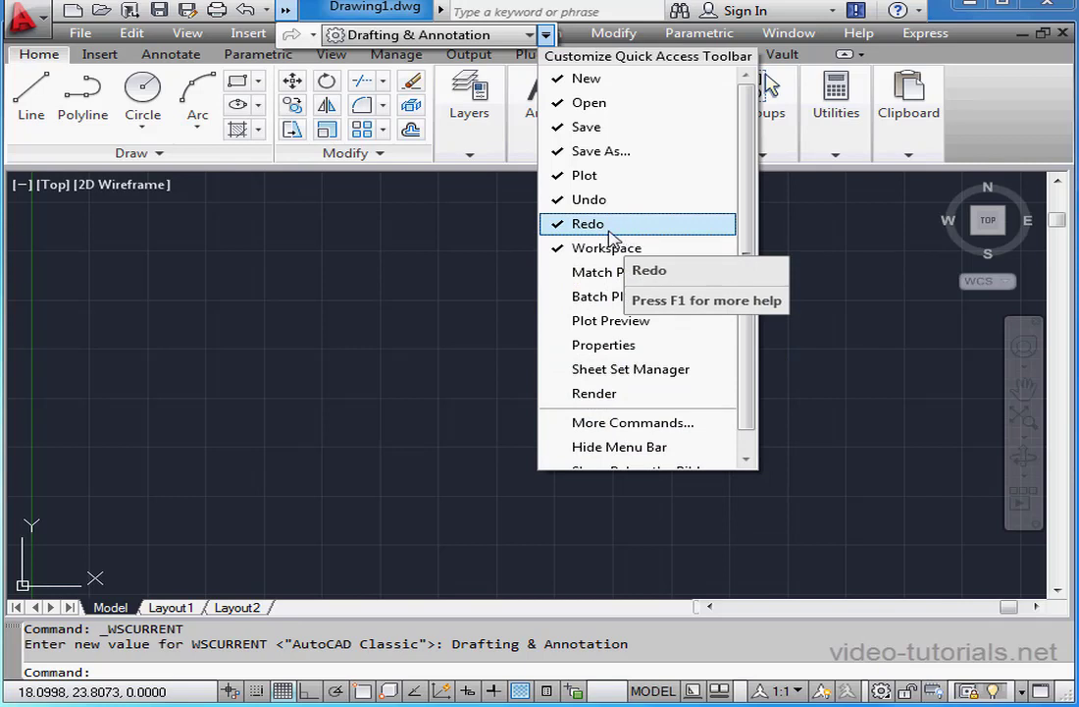
left_click(1011, 131)
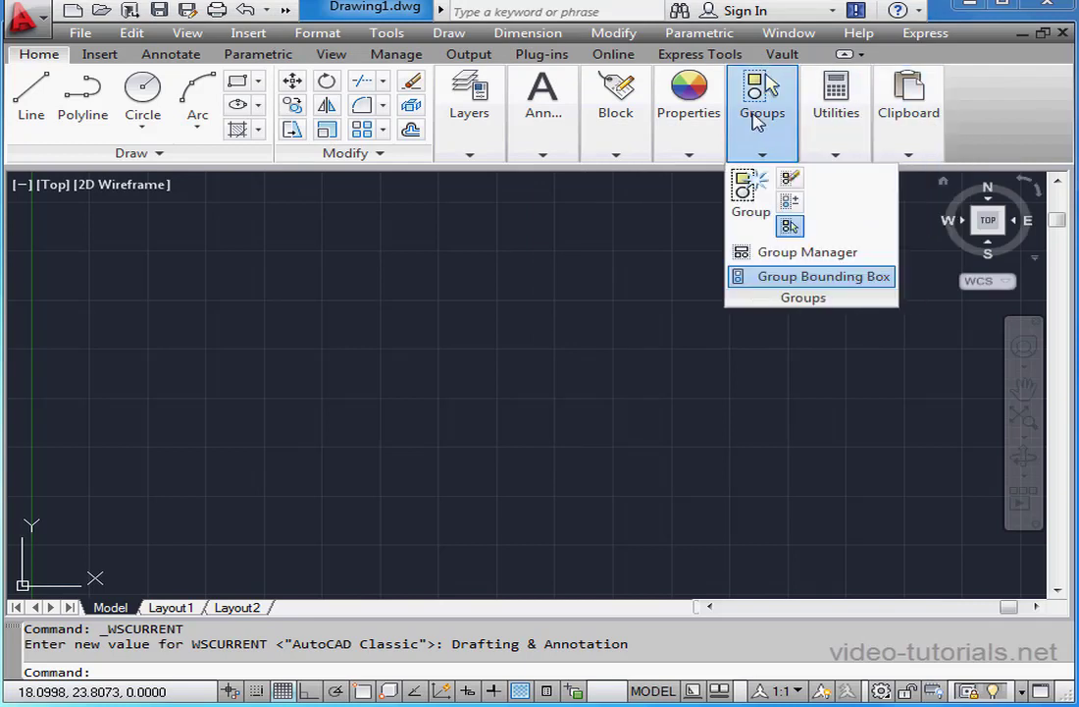
mouse_move(468, 98)
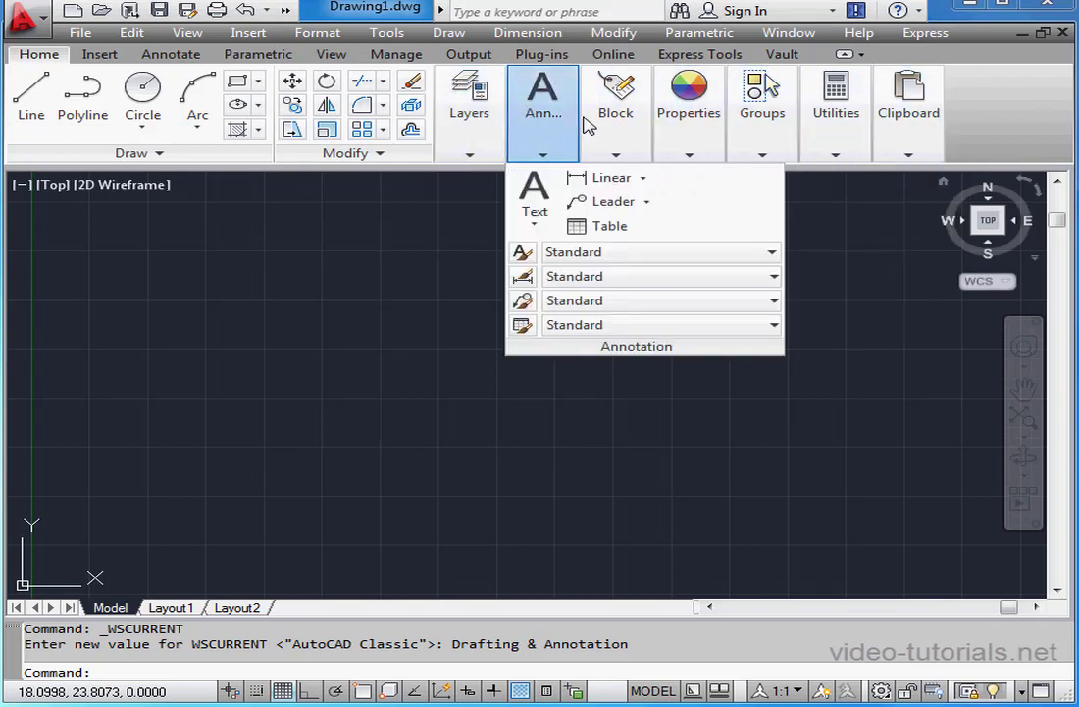
left_click(844, 55)
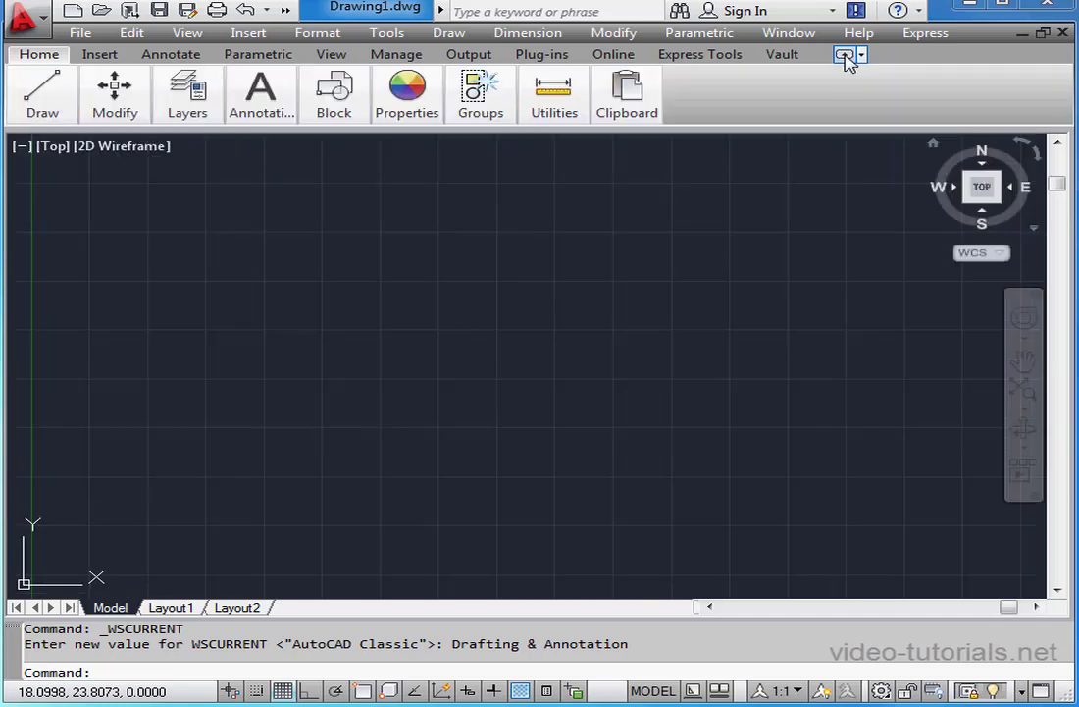
left_click(844, 55)
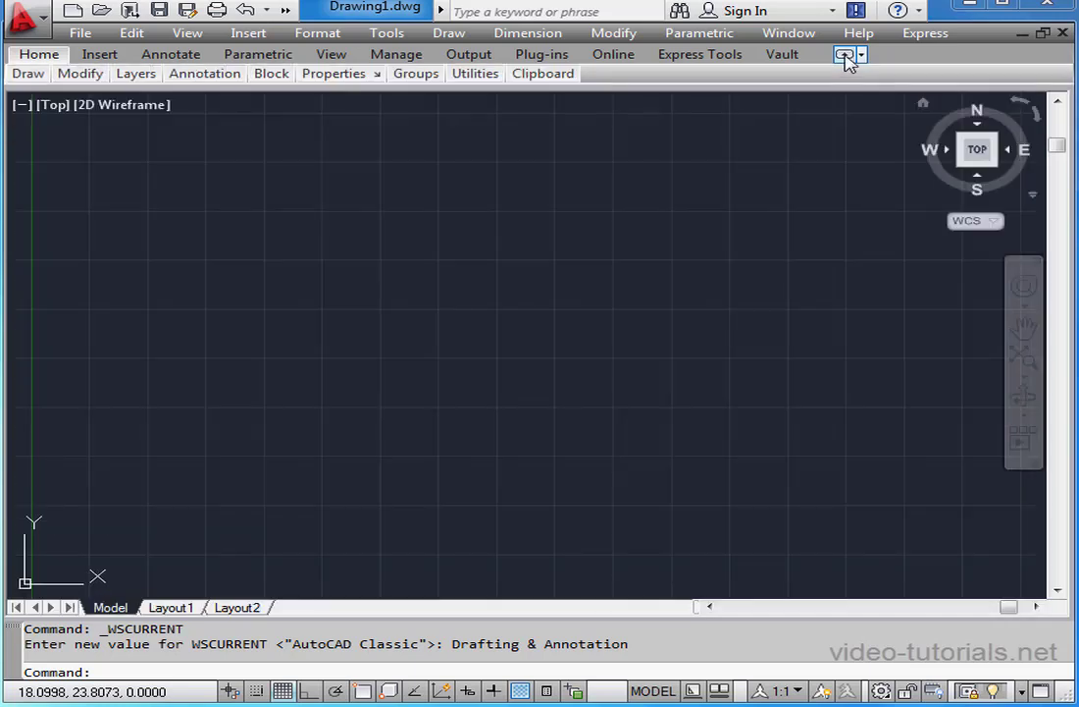
left_click(843, 55)
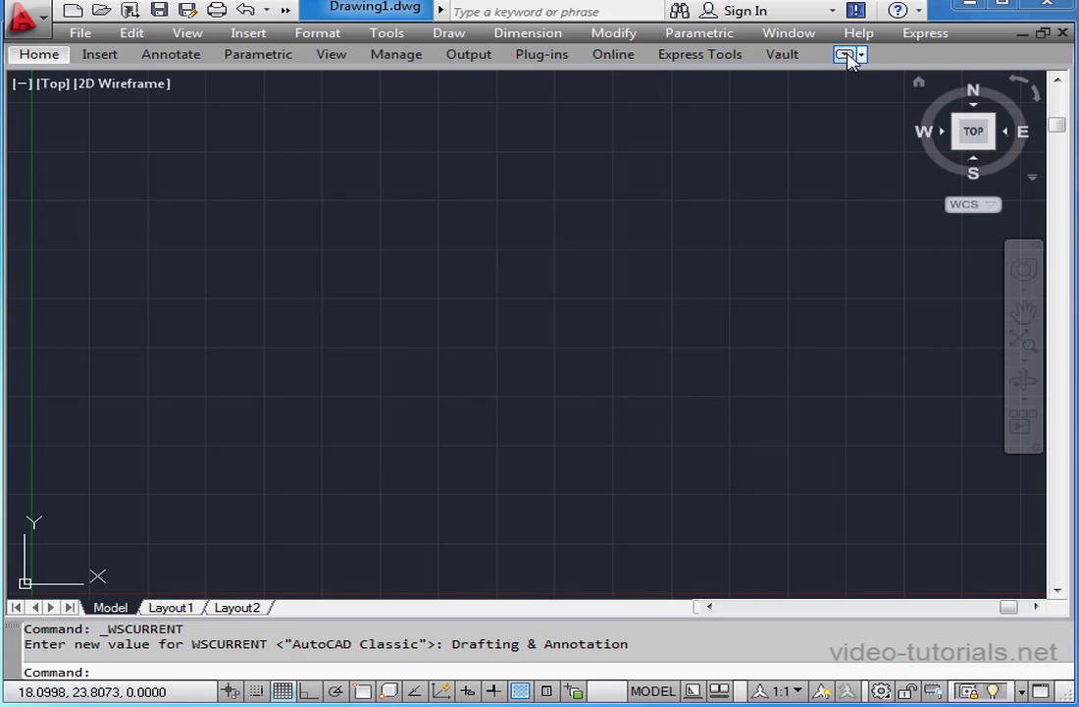
left_click(844, 55)
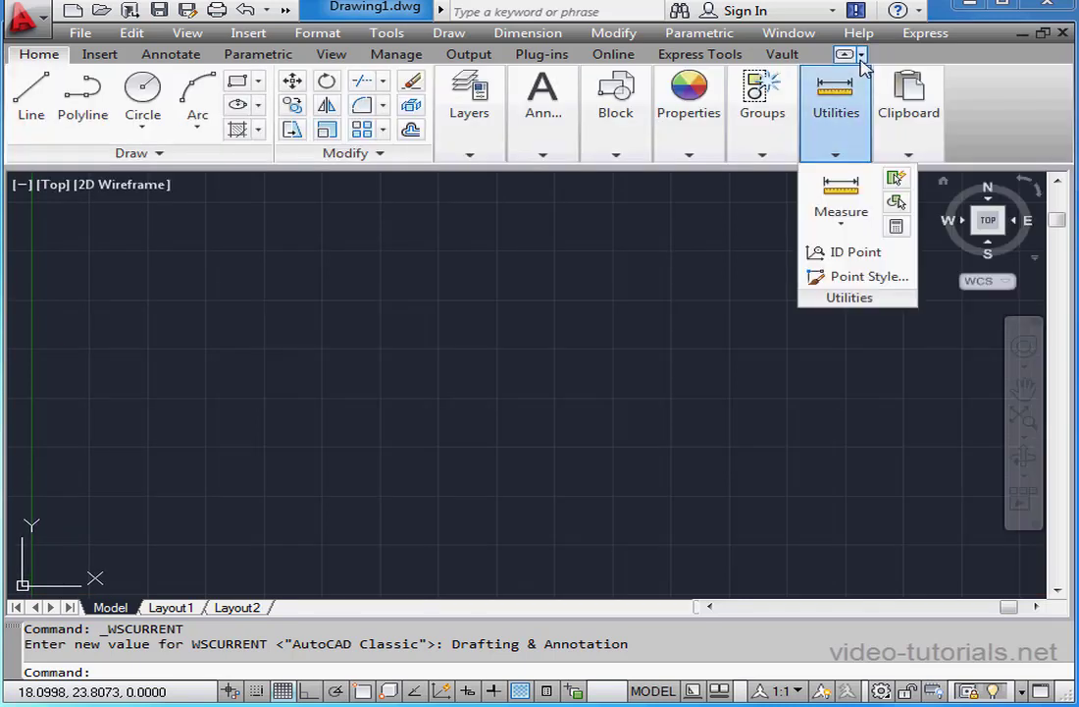
left_click(862, 55)
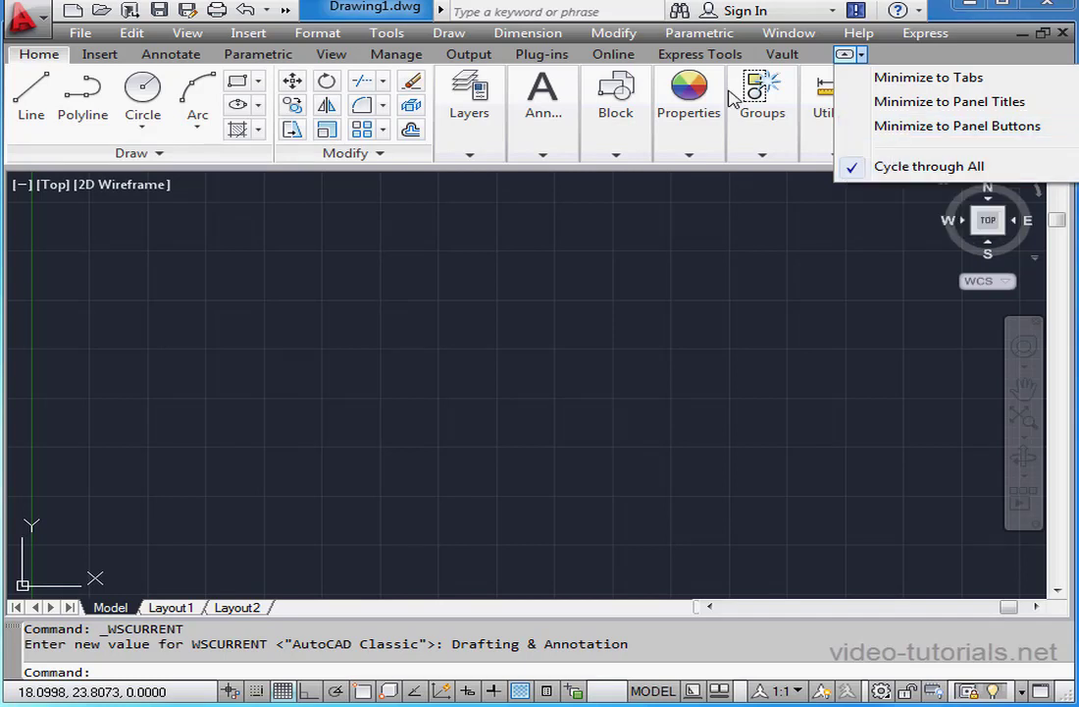
left_click(402, 15)
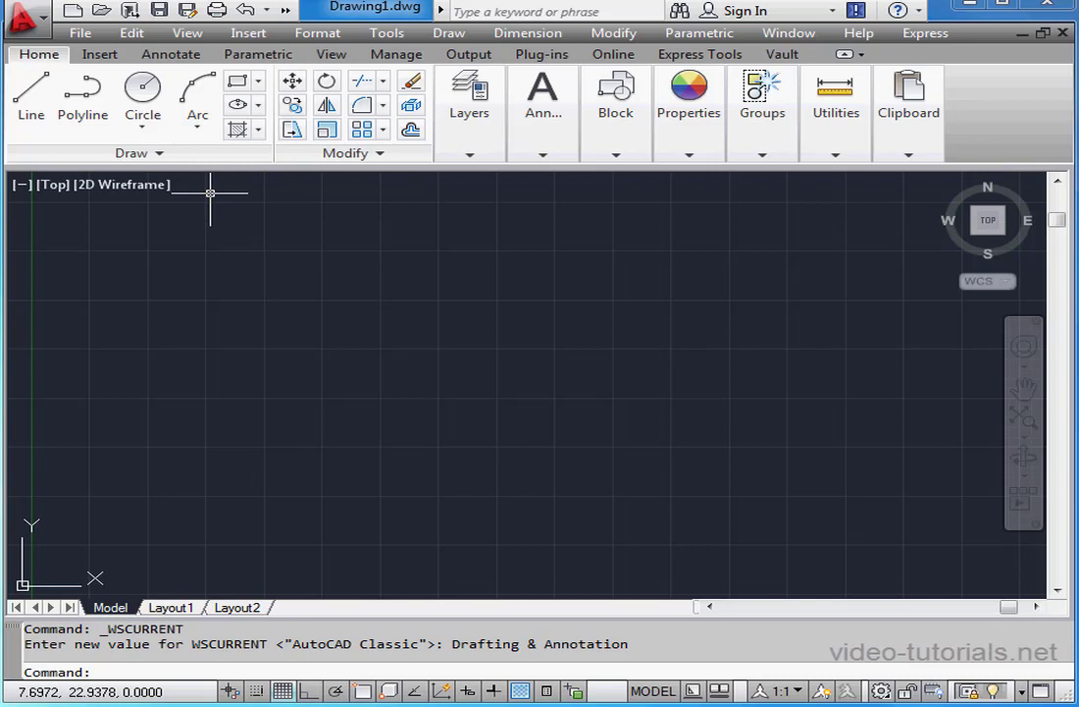
left_click(340, 56)
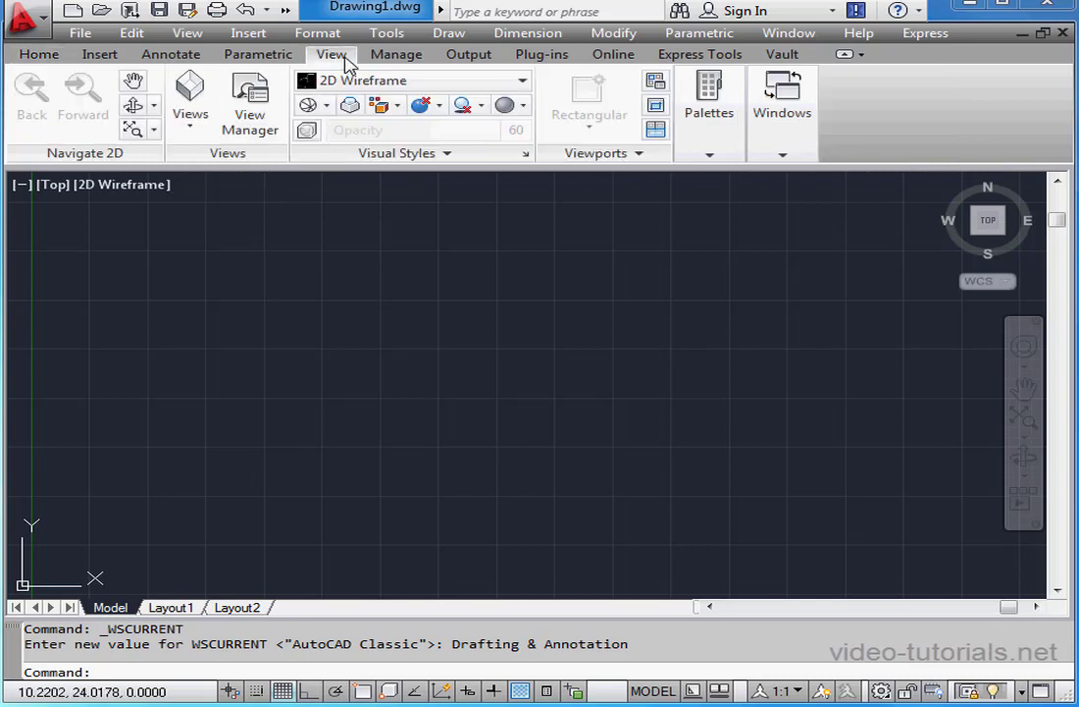
left_click(390, 55)
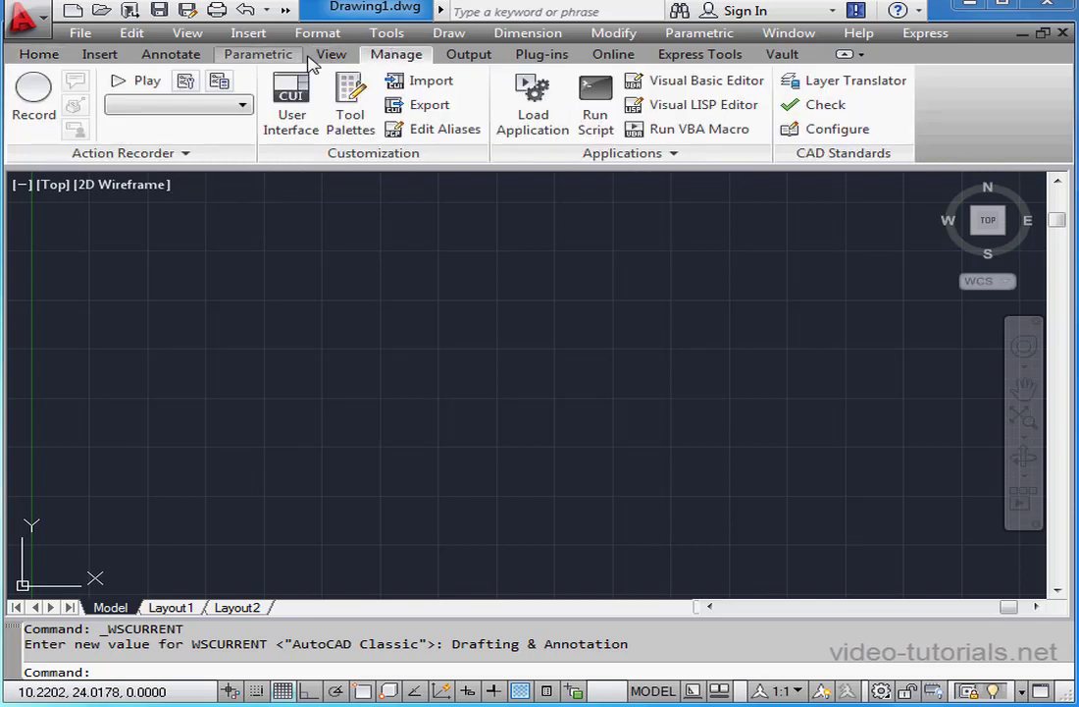
left_click(41, 55)
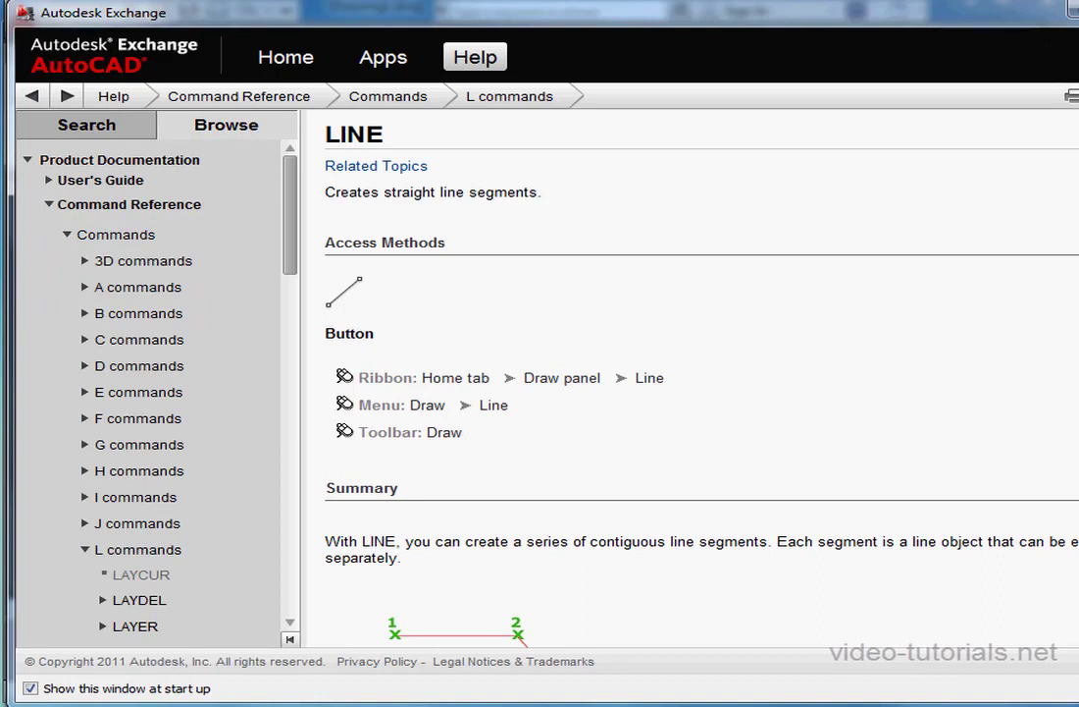
- Scroll down through the LINE command help topic in Autodesk Exchange
scroll(687, 393, "down", 10)
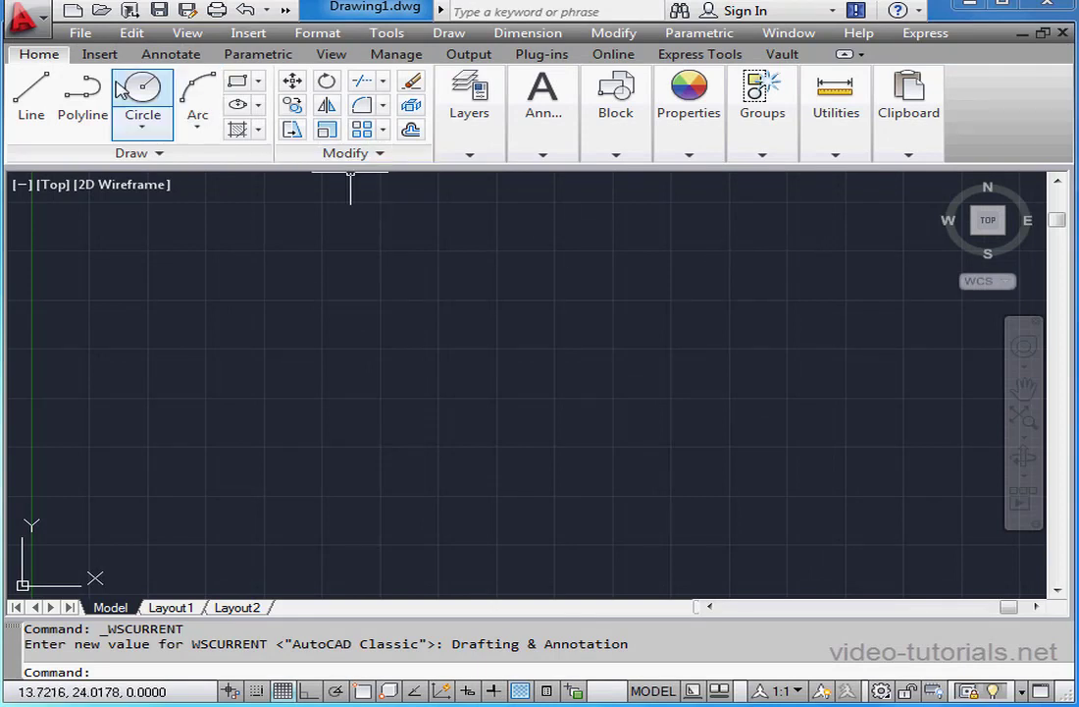
left_click(39, 22)
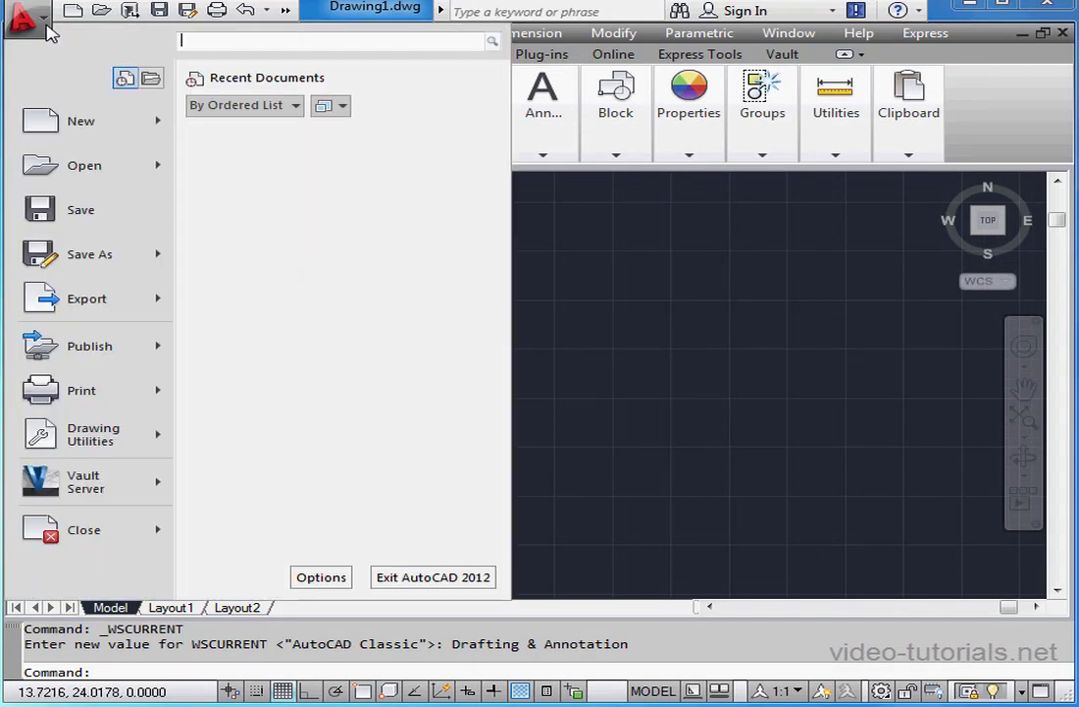
left_click(322, 577)
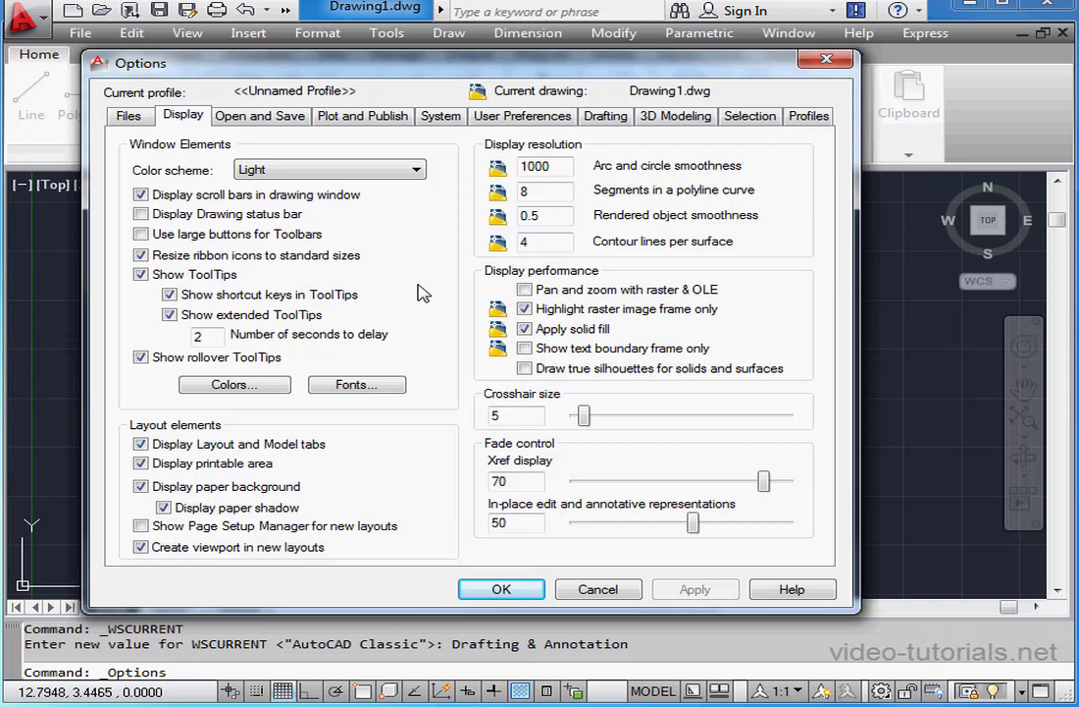
left_click(129, 113)
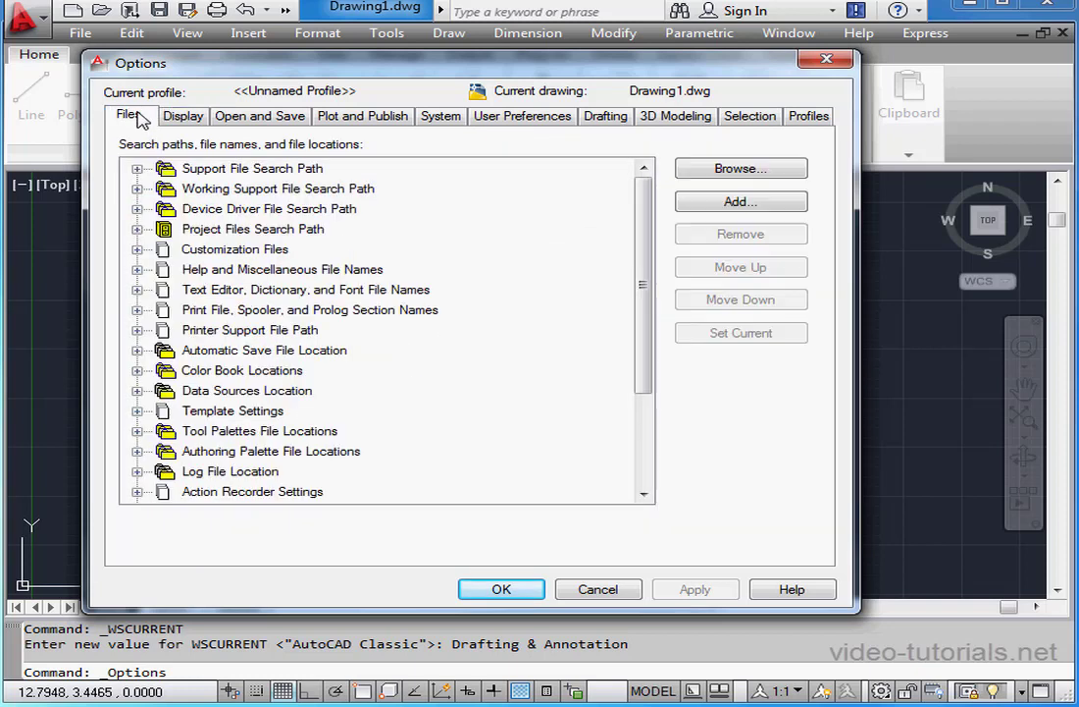
left_click(165, 113)
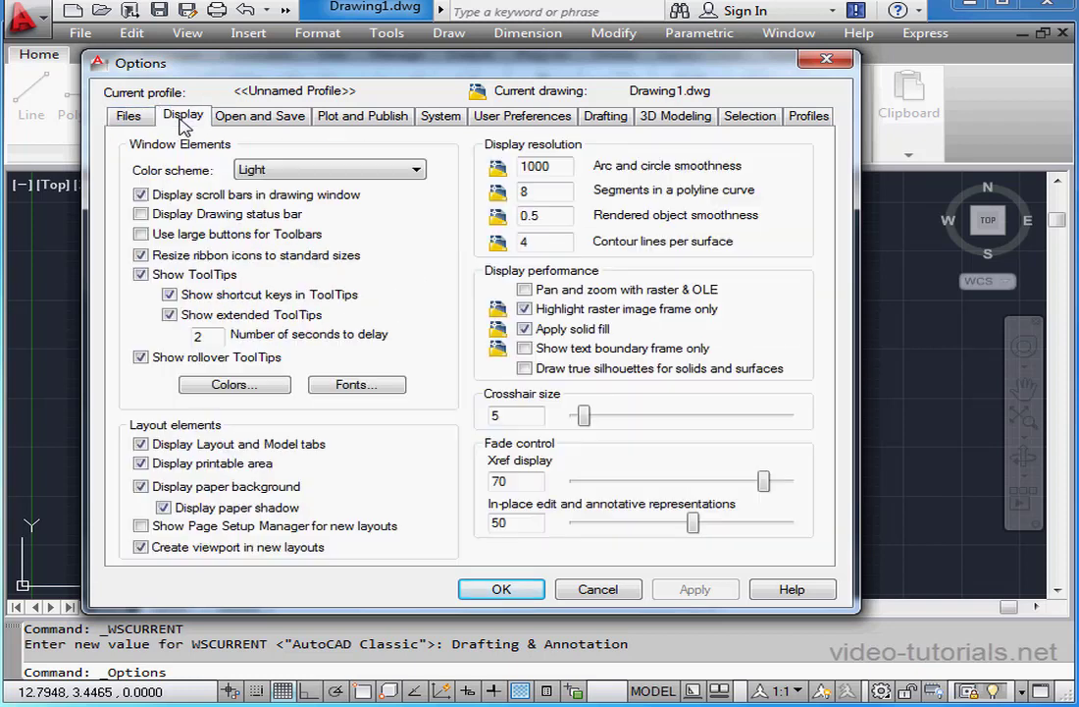
left_click(142, 275)
left_click(140, 276)
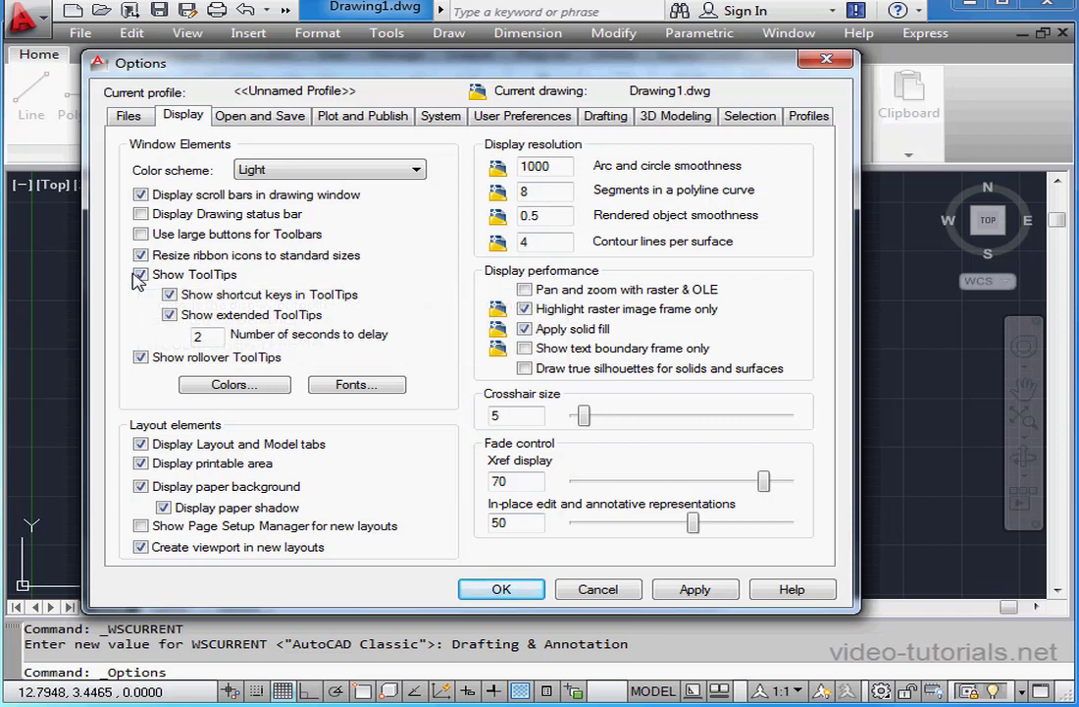
left_click(169, 314)
left_click(214, 337)
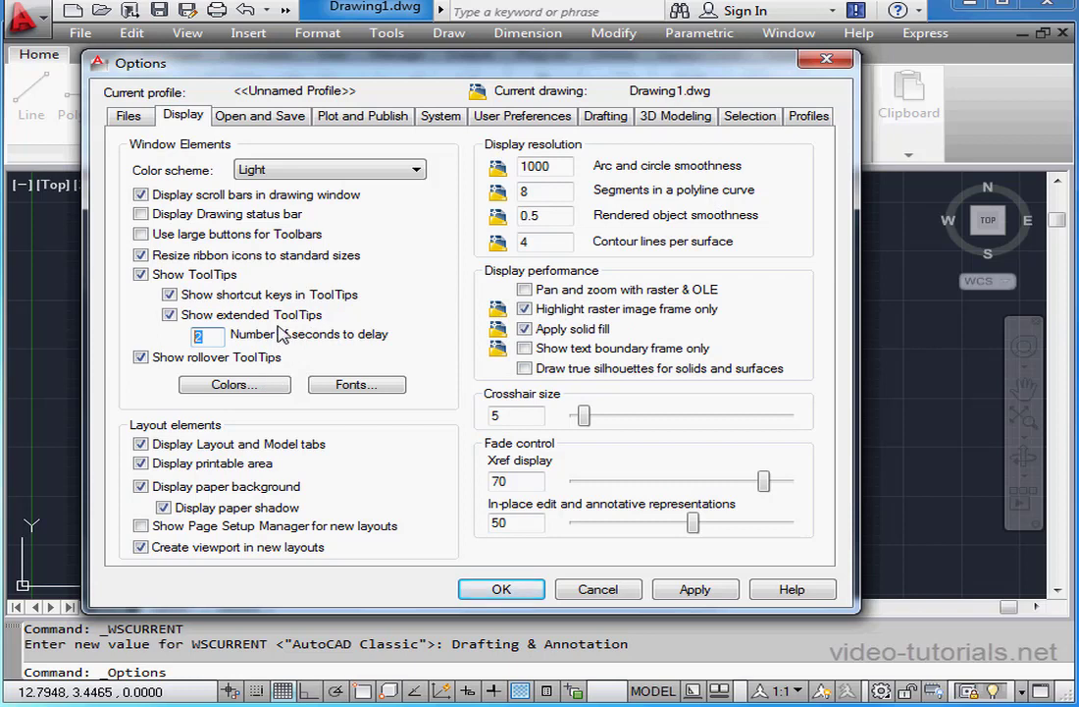
left_click(142, 195)
left_click(142, 196)
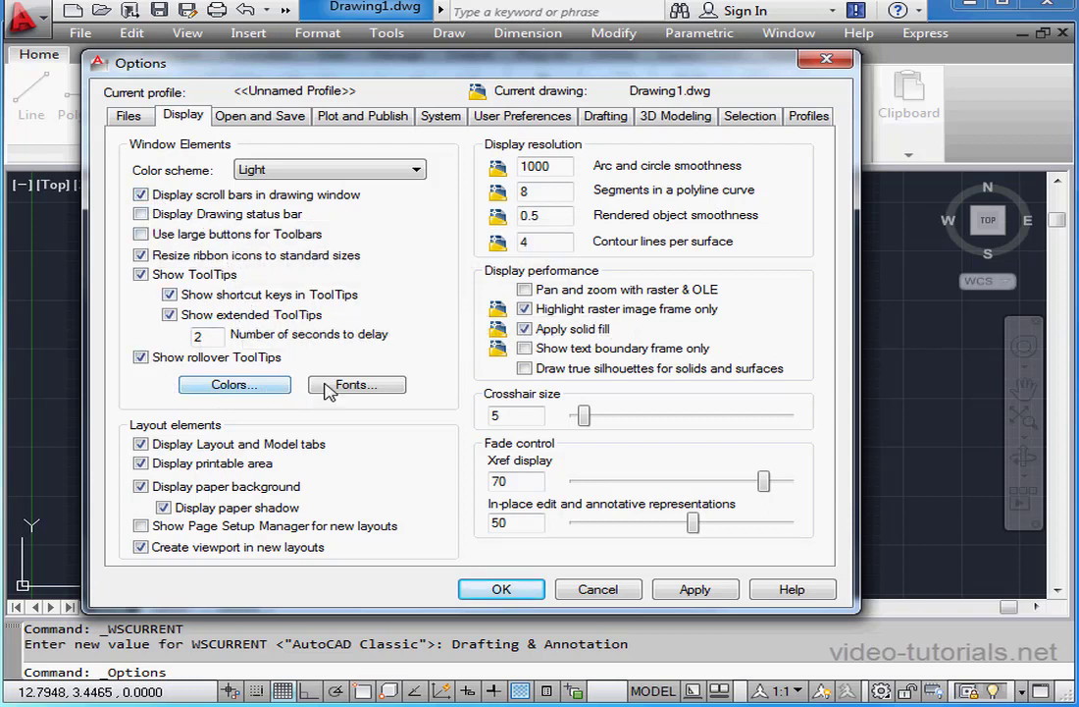
left_click(374, 388)
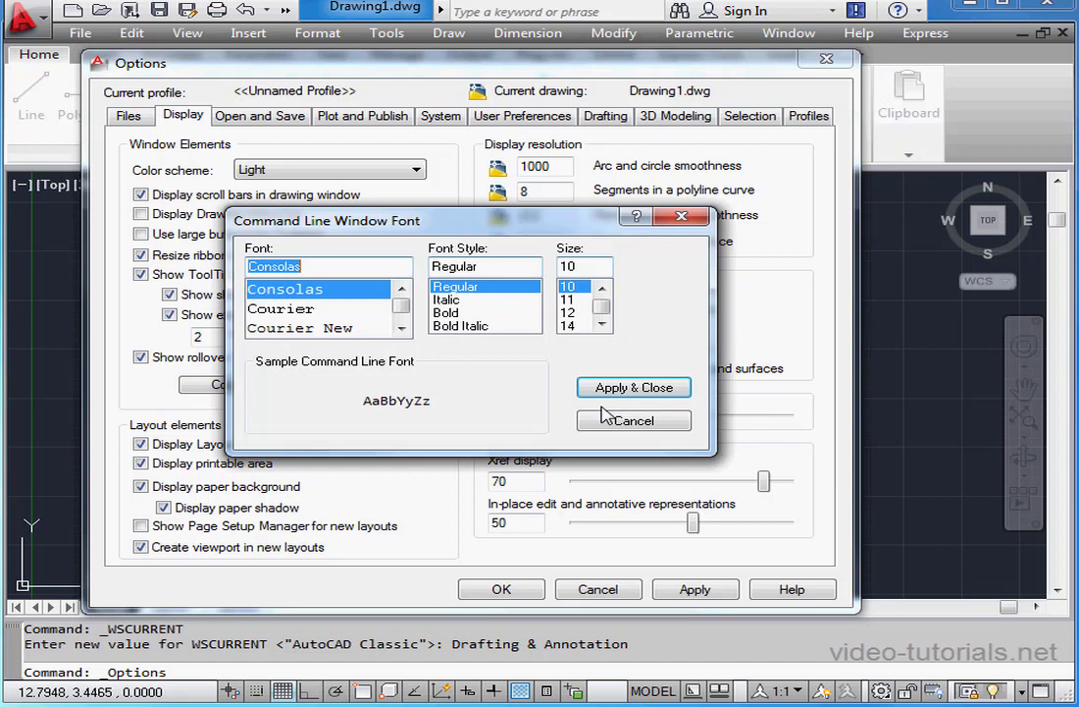
left_click(654, 423)
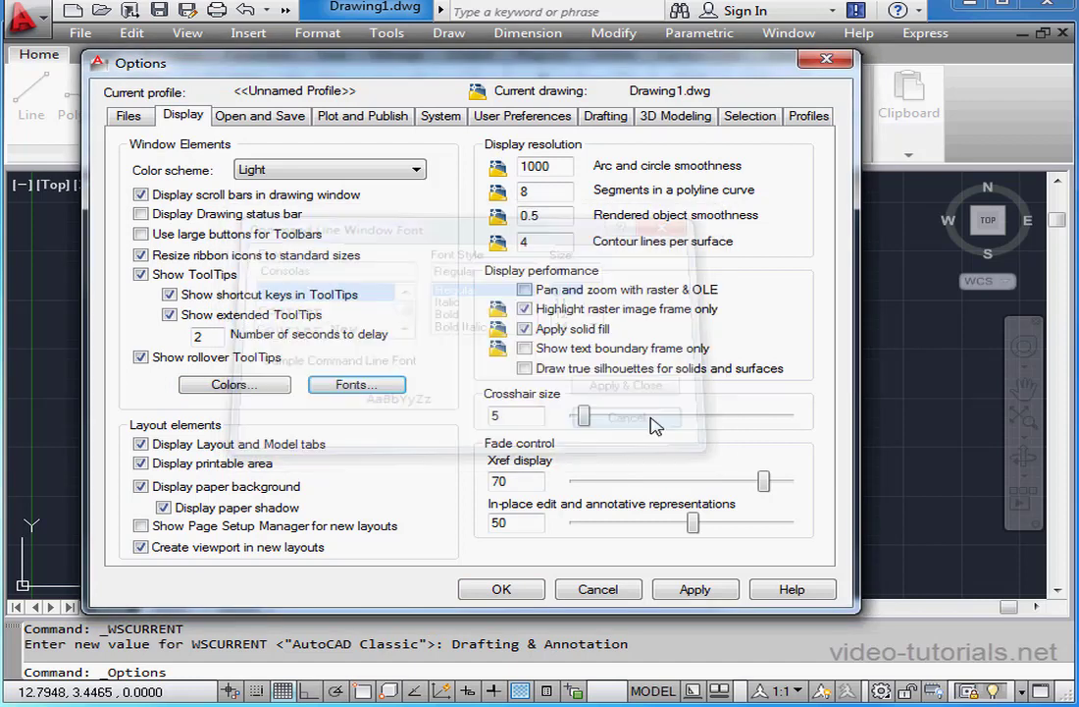
left_click(235, 384)
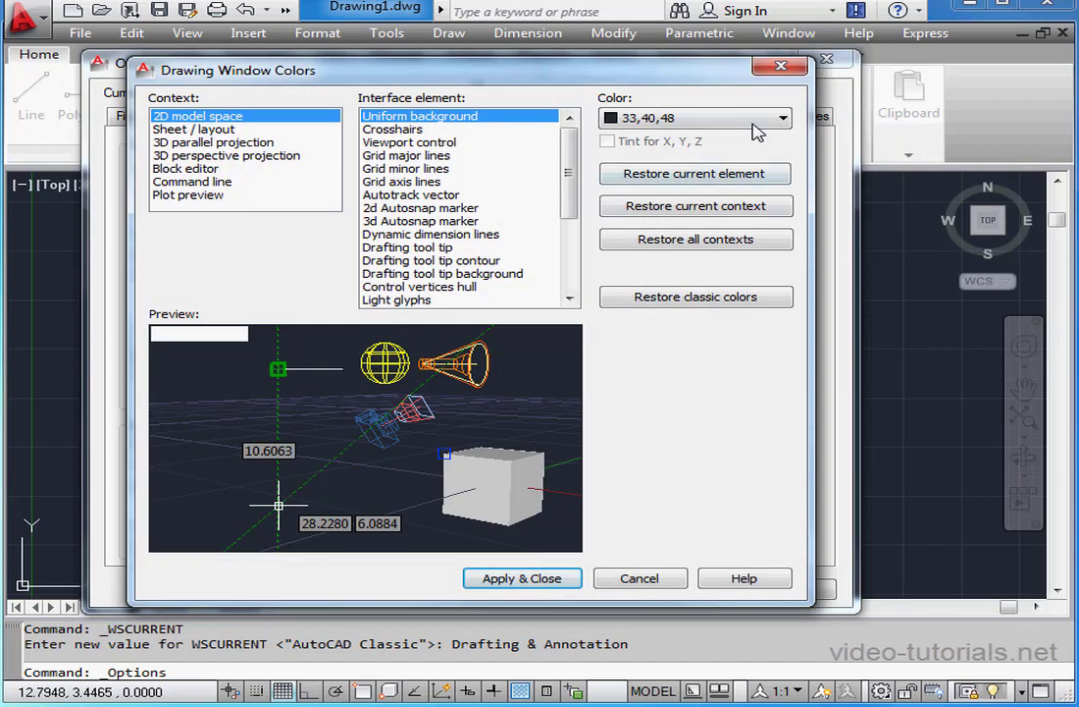
left_click(652, 116)
left_click(643, 186)
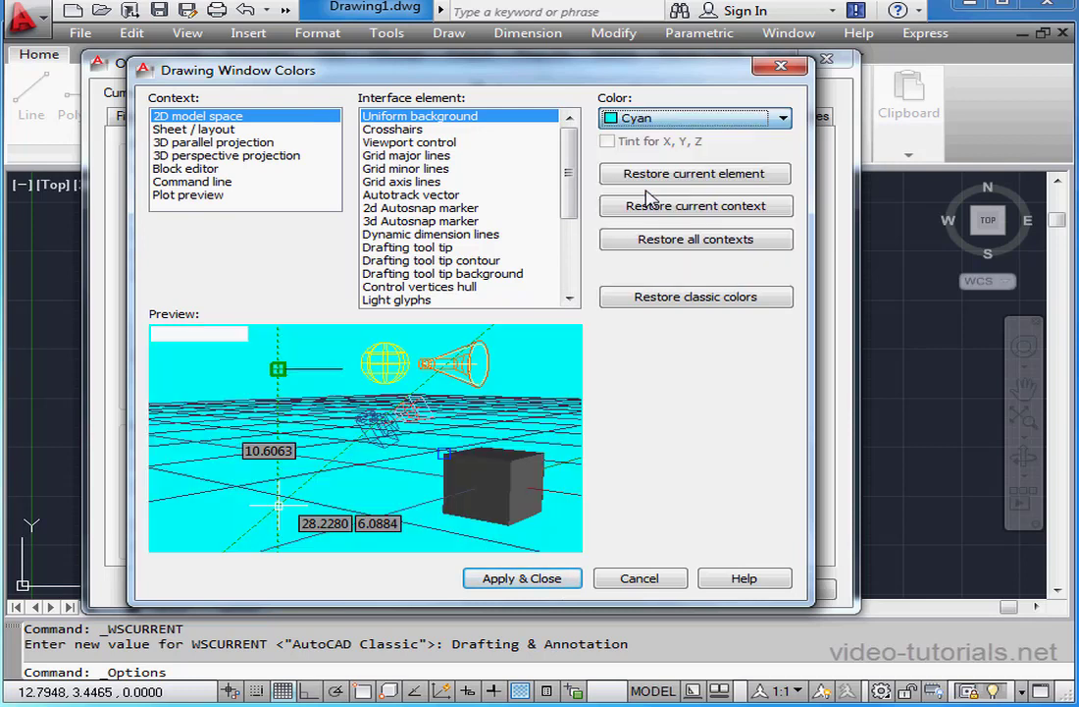
left_click(640, 579)
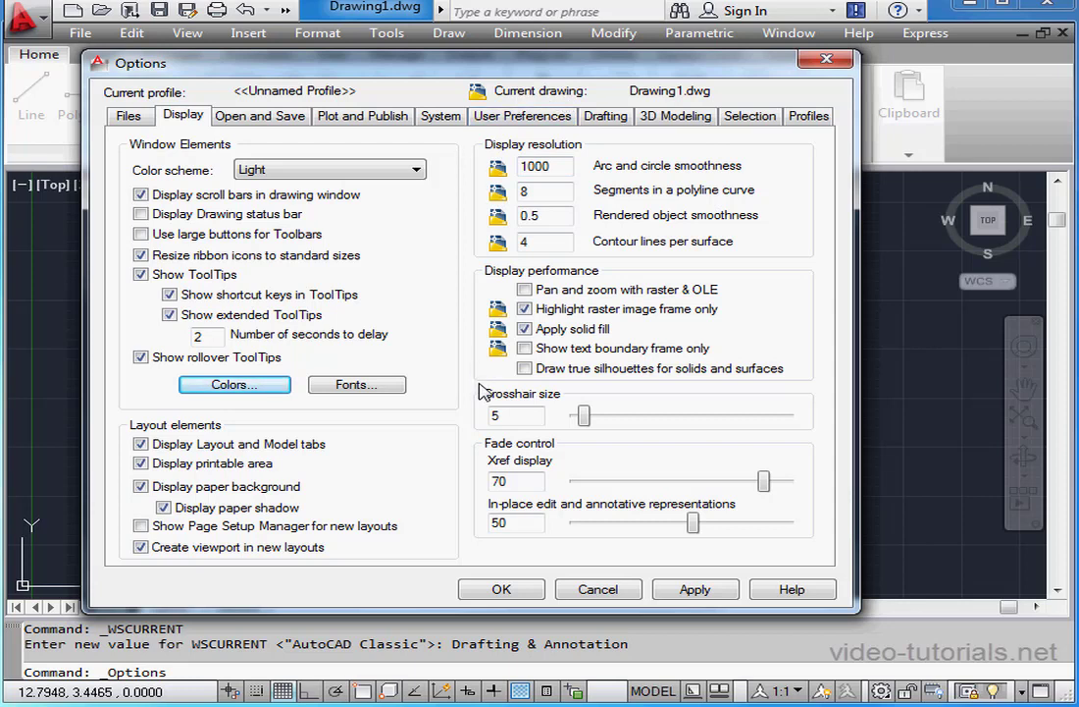
left_click(601, 589)
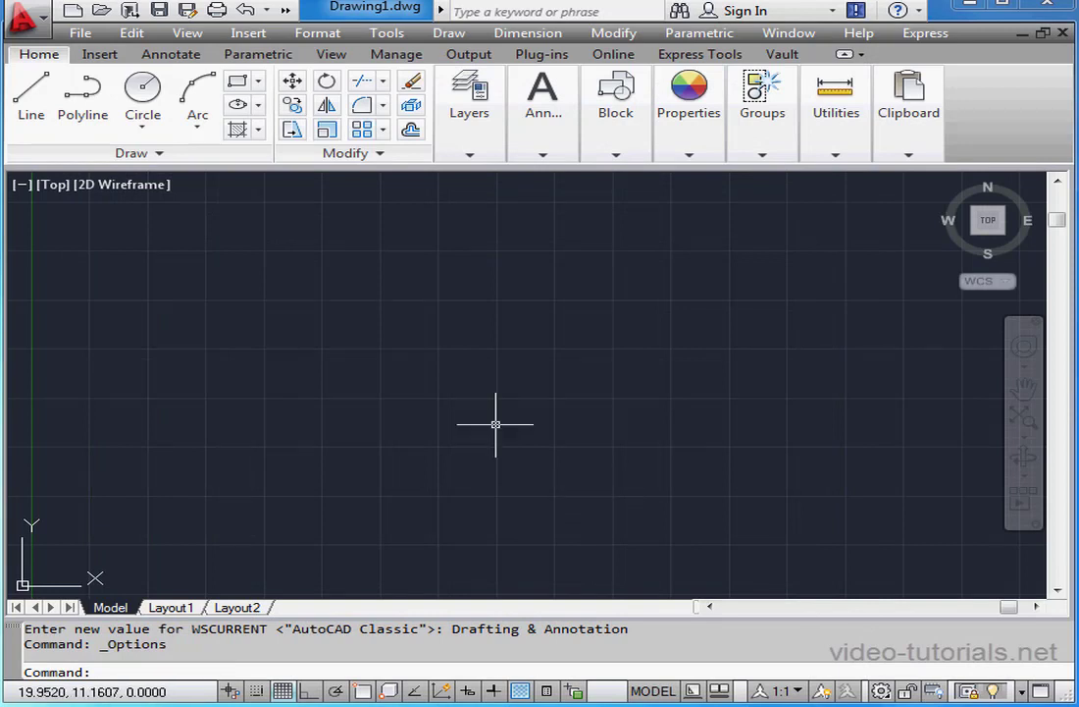
left_click(55, 190)
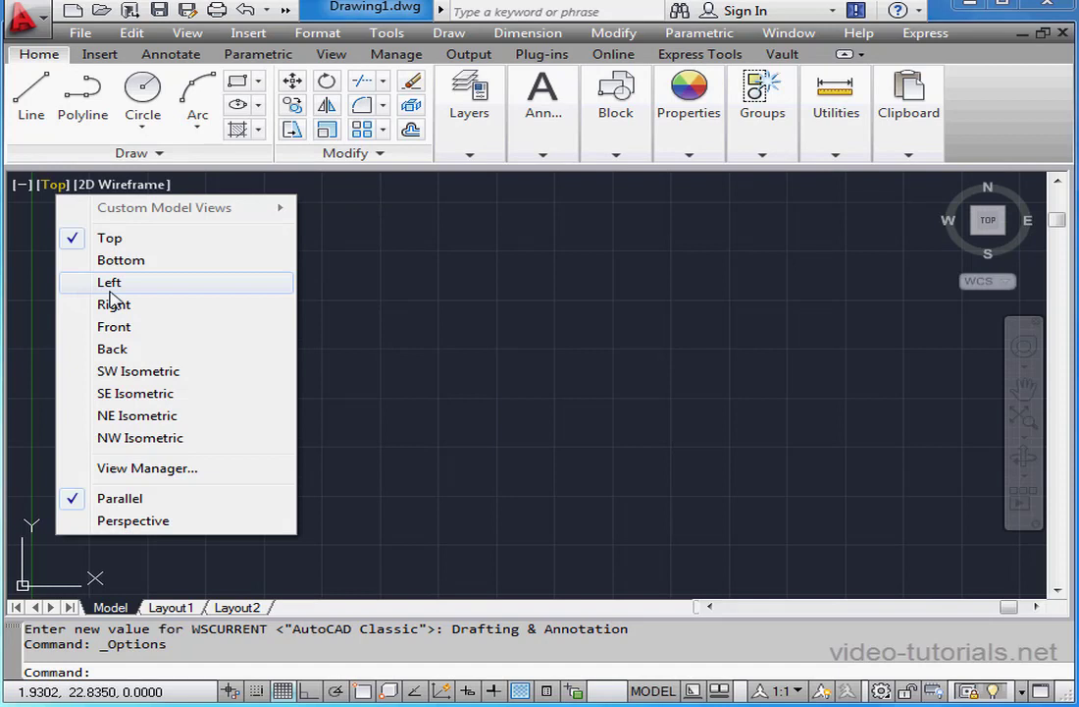
left_click(110, 289)
left_click(55, 185)
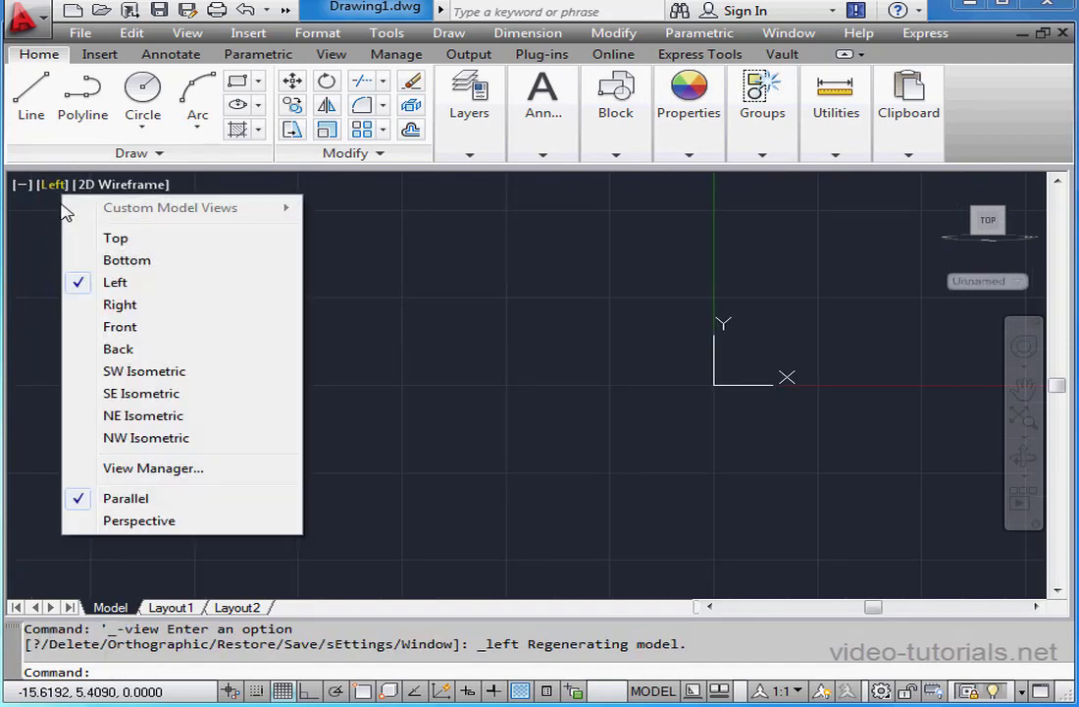
left_click(116, 238)
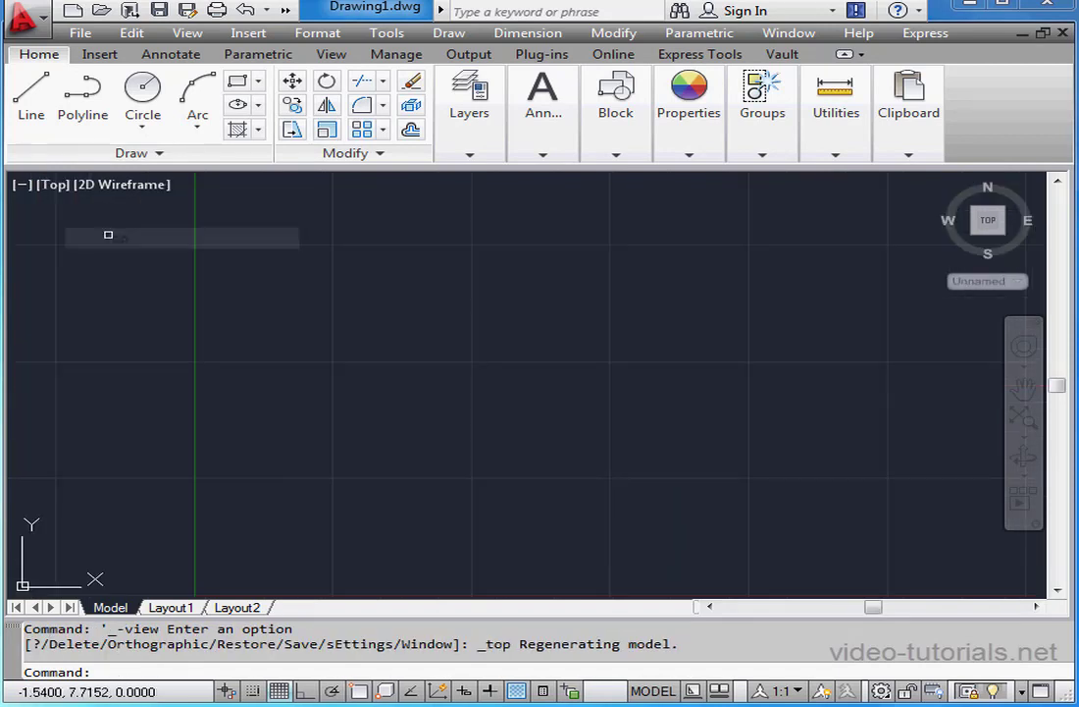
left_click(132, 189)
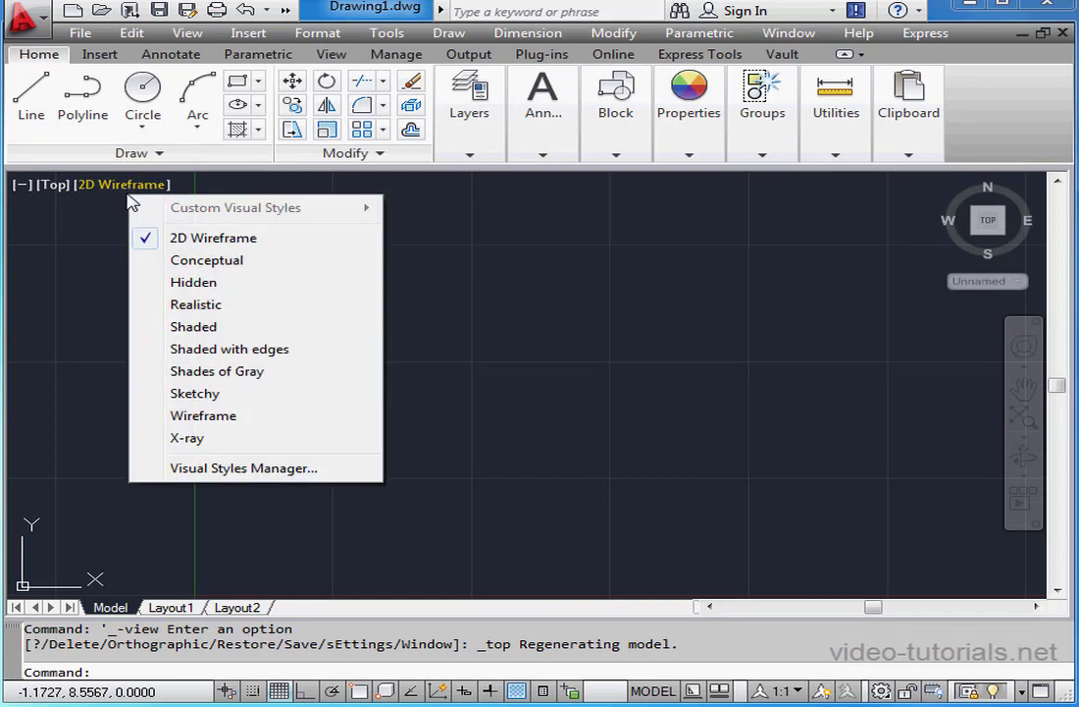
left_click(979, 121)
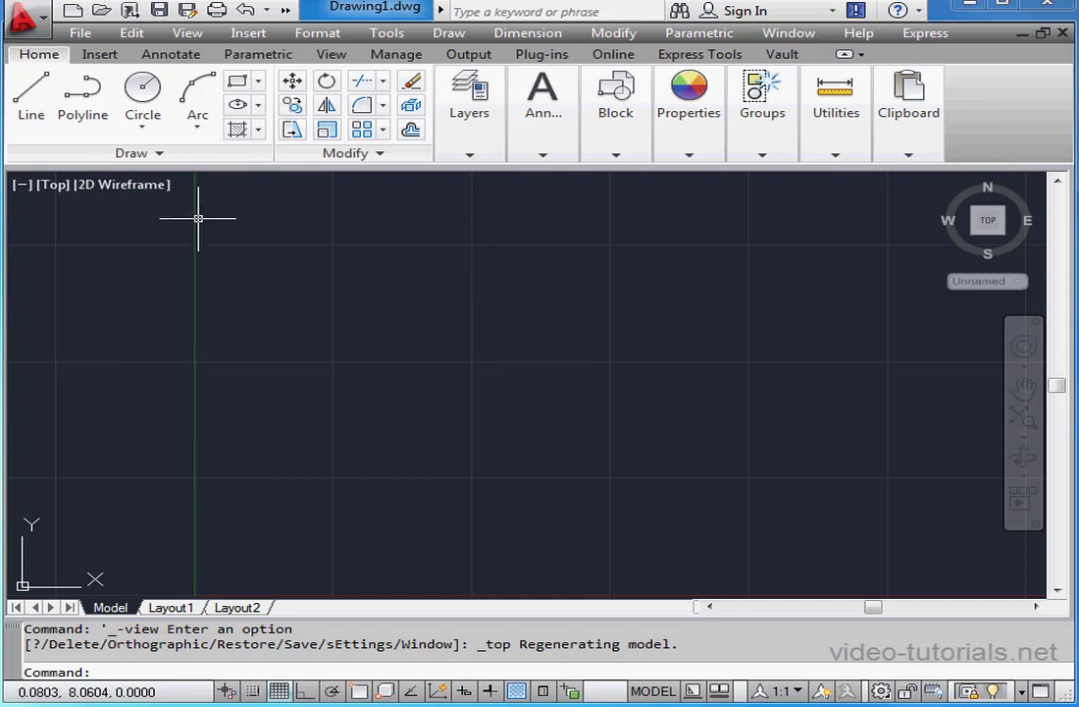
left_click_drag(138, 157, 201, 309)
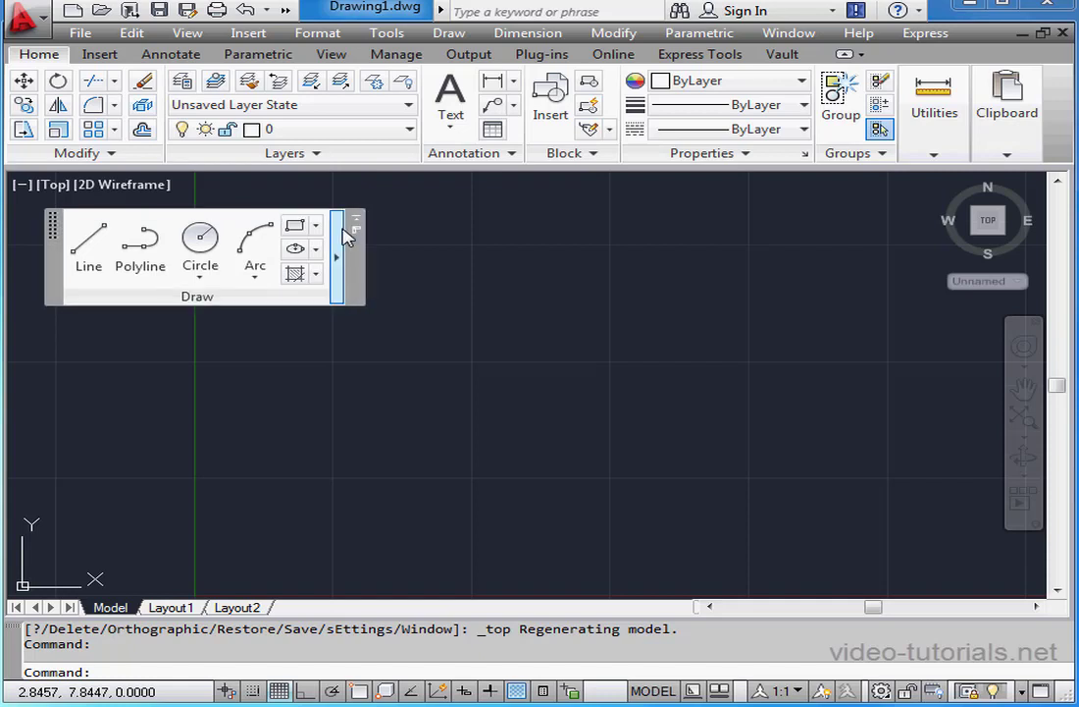
left_click(338, 263)
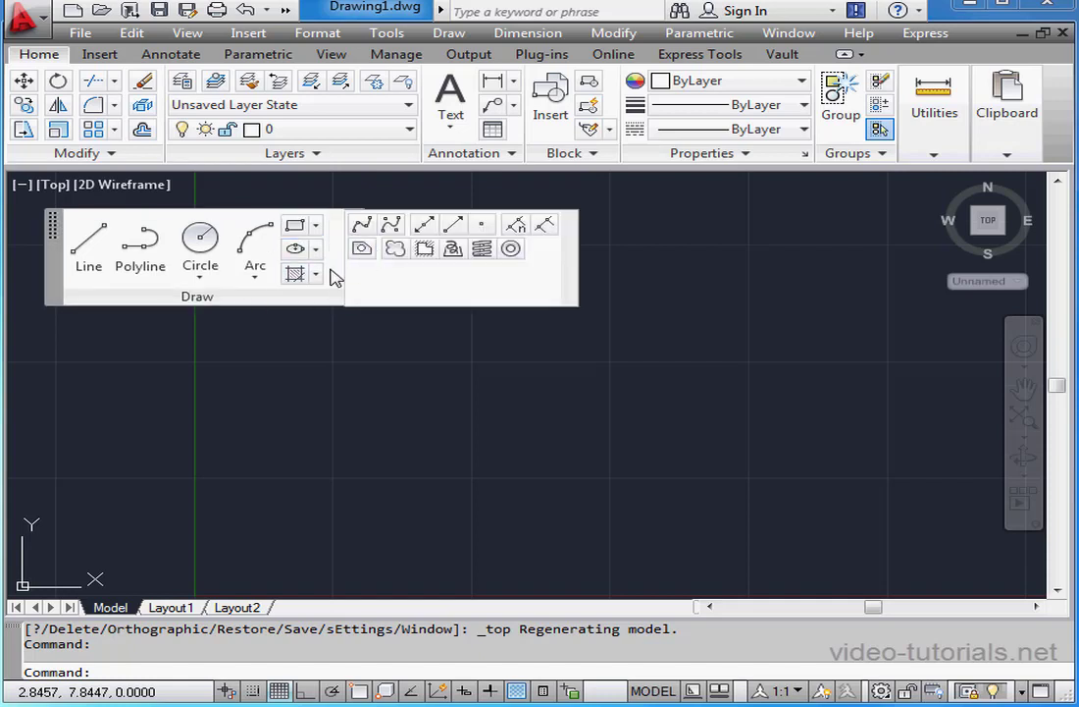
left_click_drag(54, 245, 56, 355)
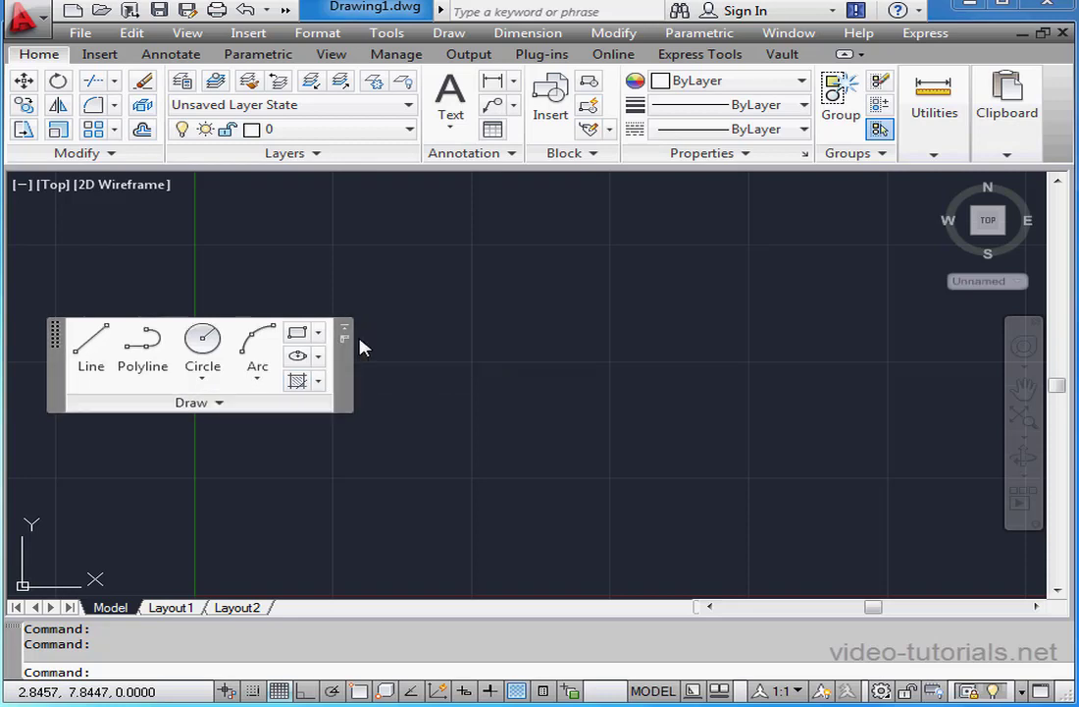
left_click(203, 406)
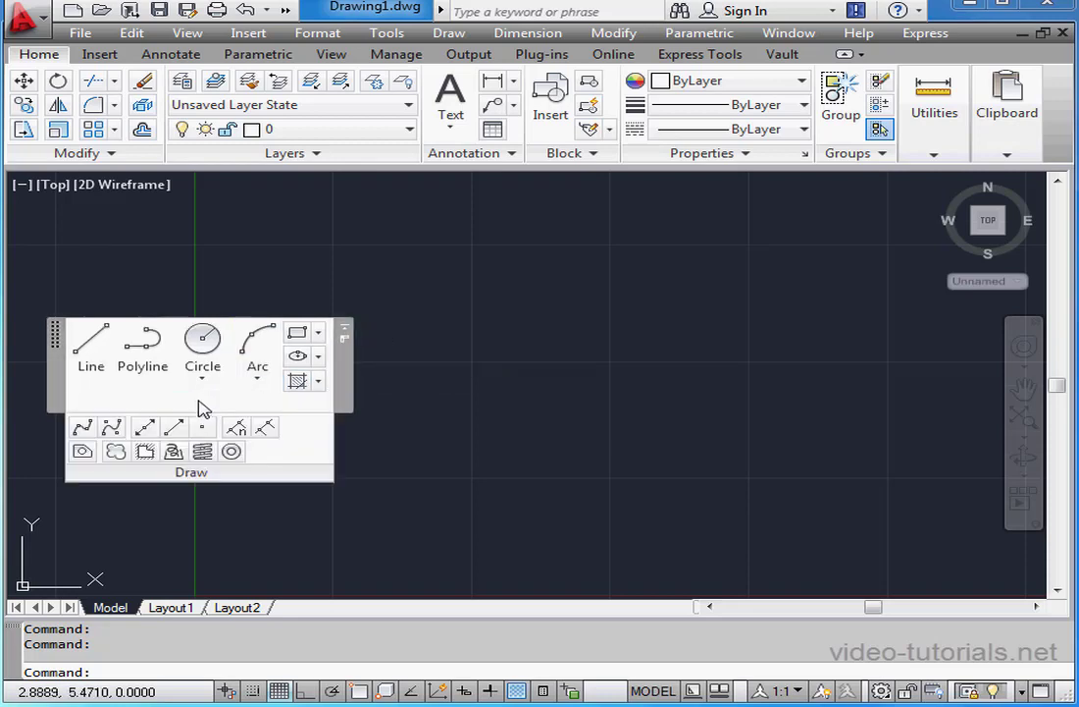
left_click(346, 335)
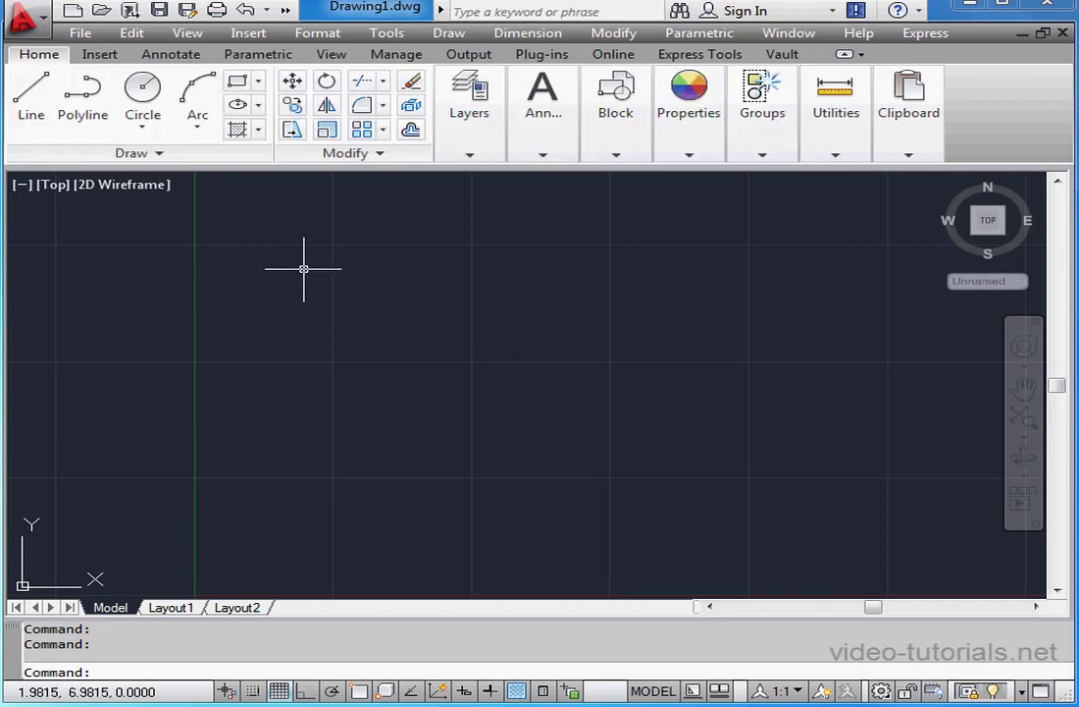
left_click(160, 155)
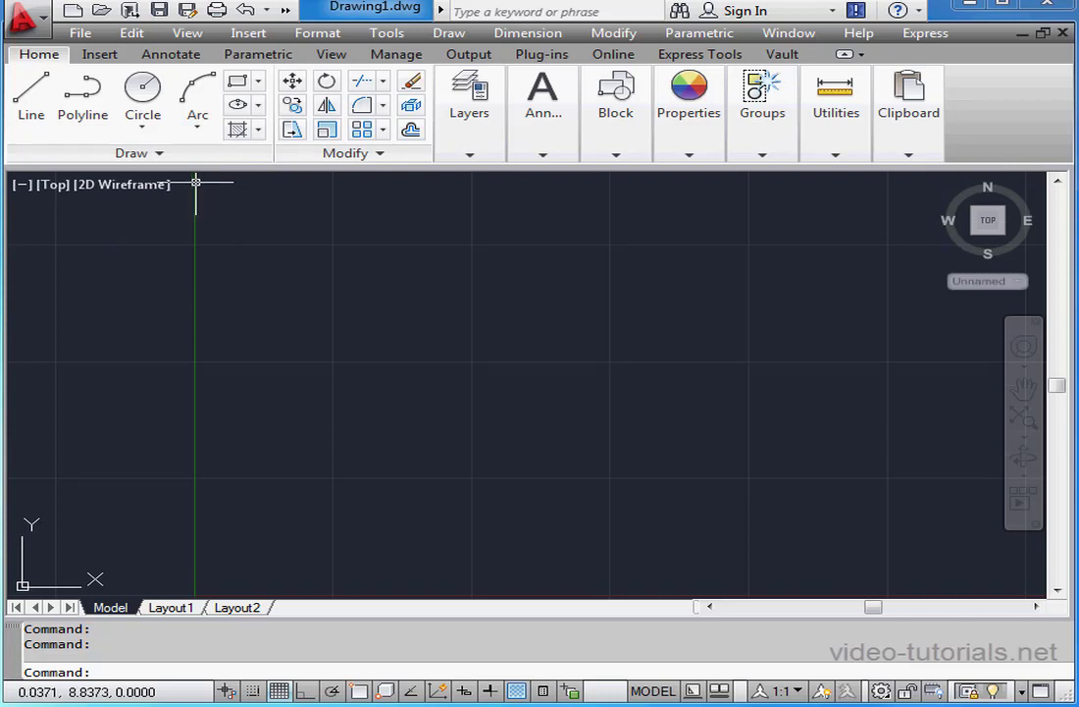
left_click(147, 154)
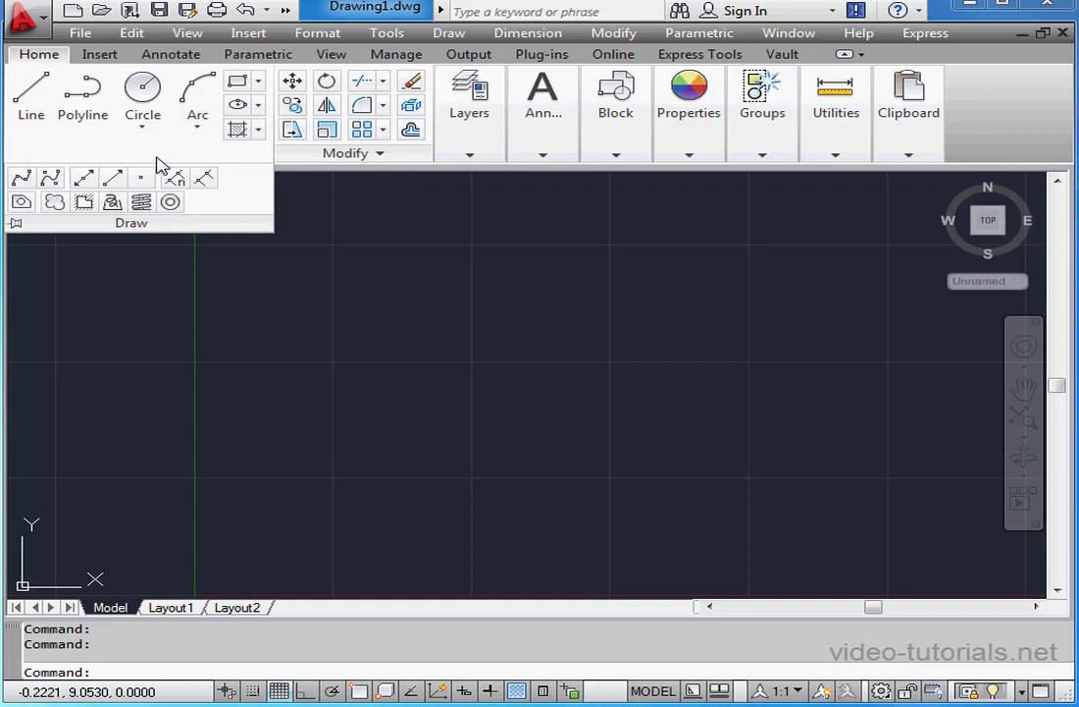
left_click(16, 223)
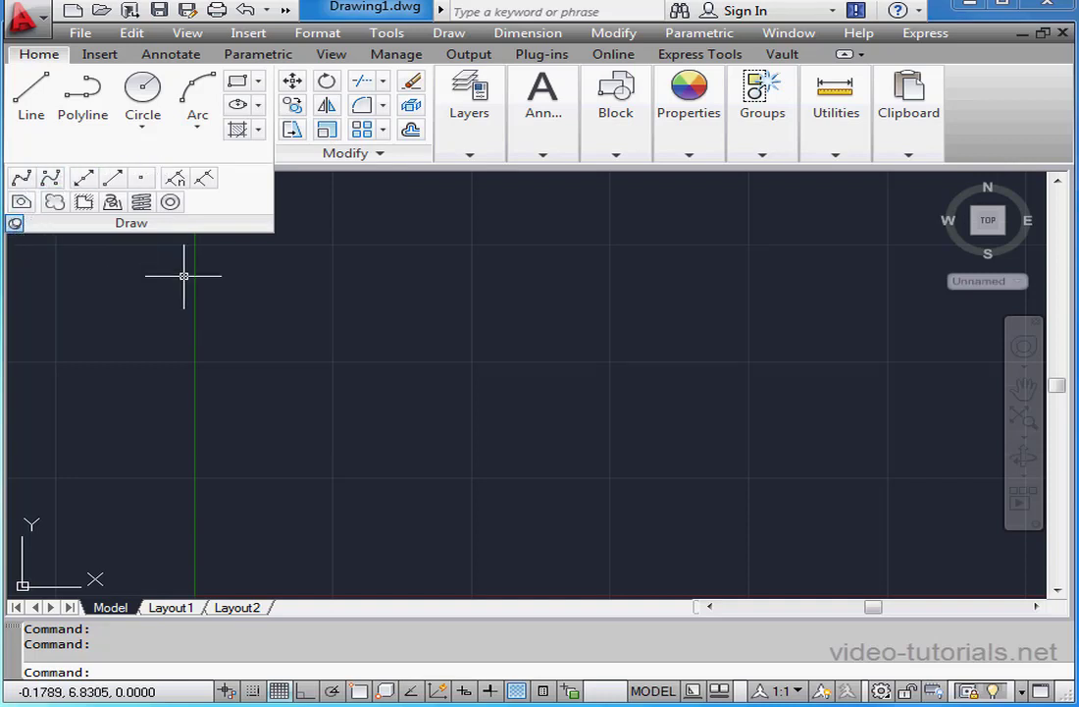
left_click(16, 224)
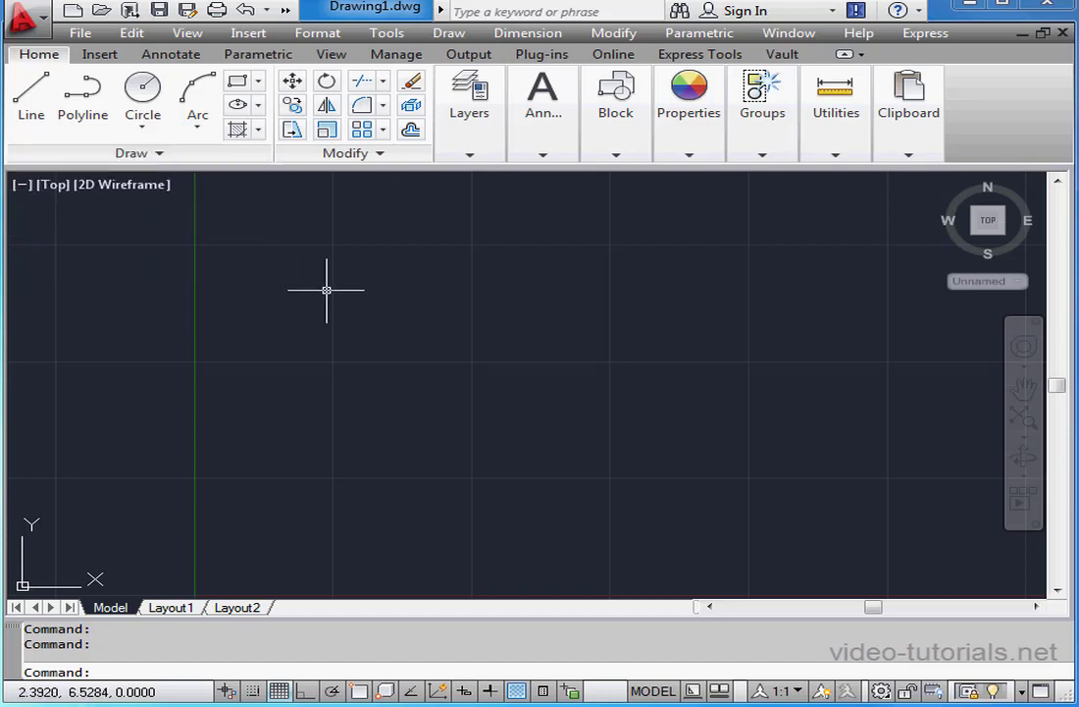
left_click(285, 10)
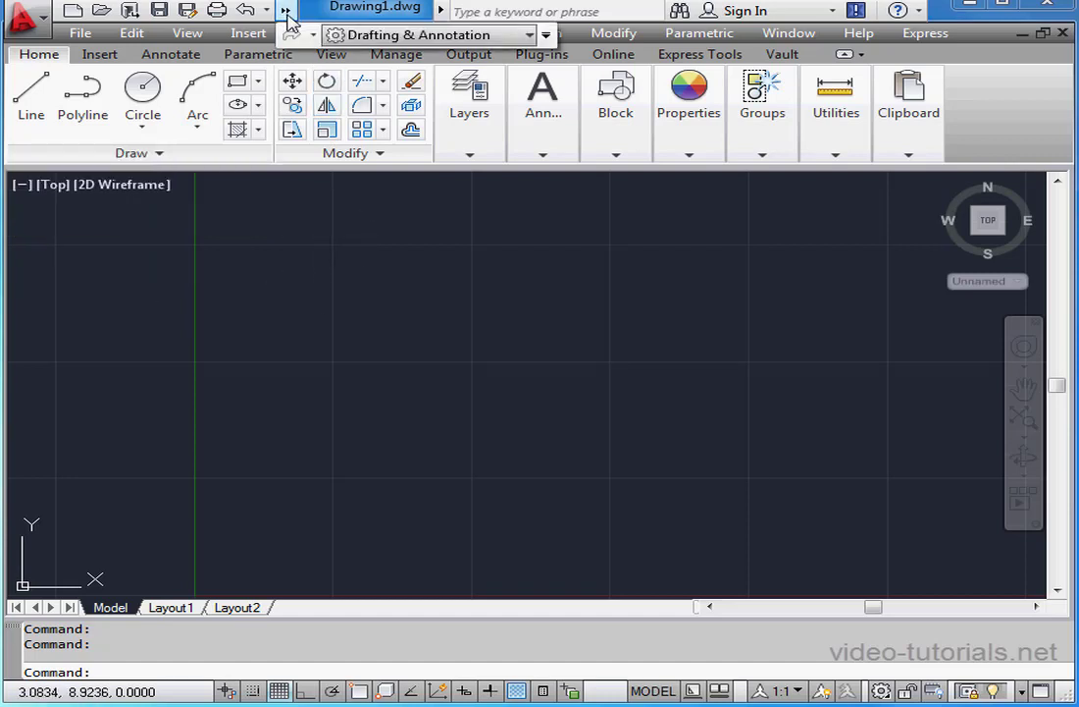
left_click(528, 37)
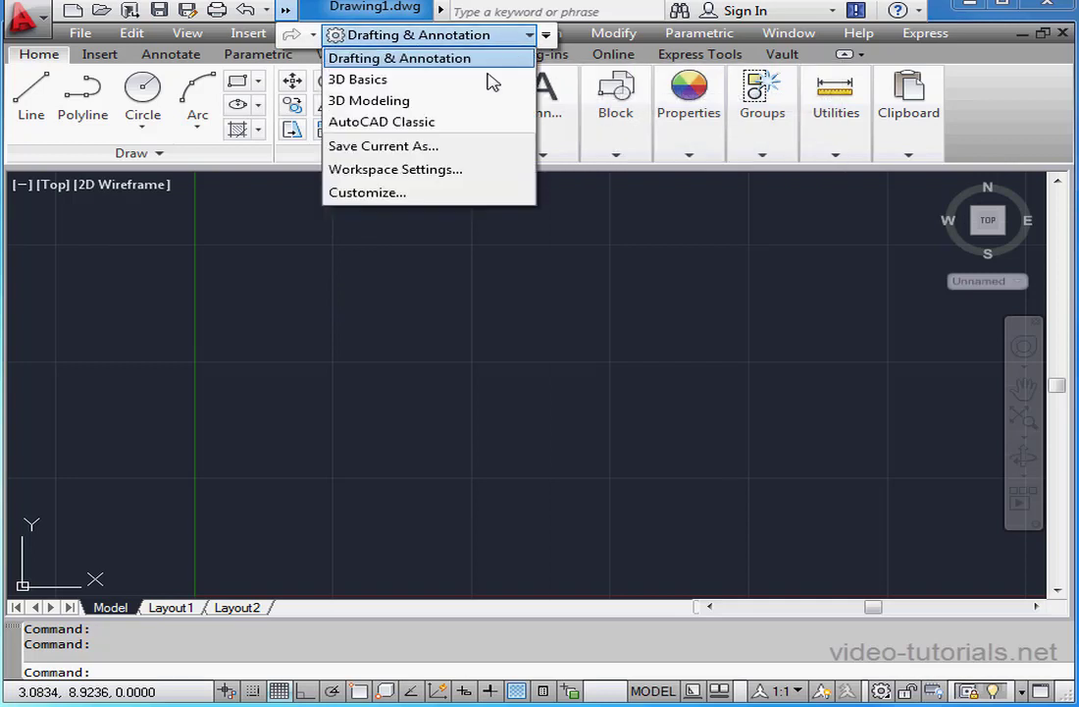
left_click(394, 194)
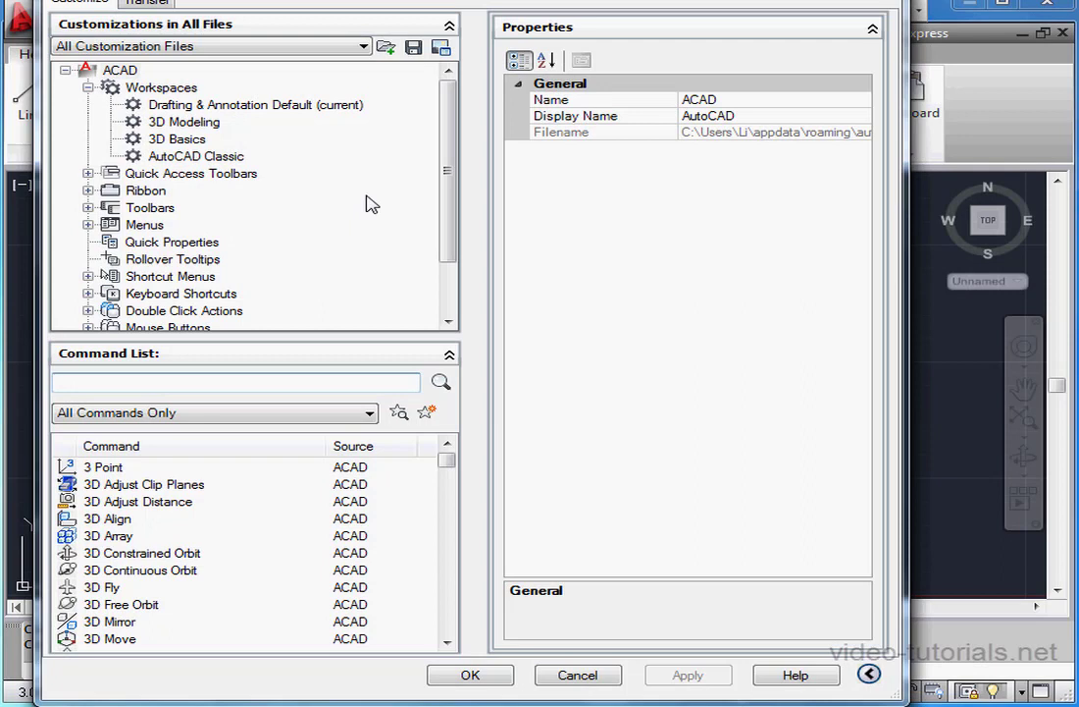
left_click(89, 191)
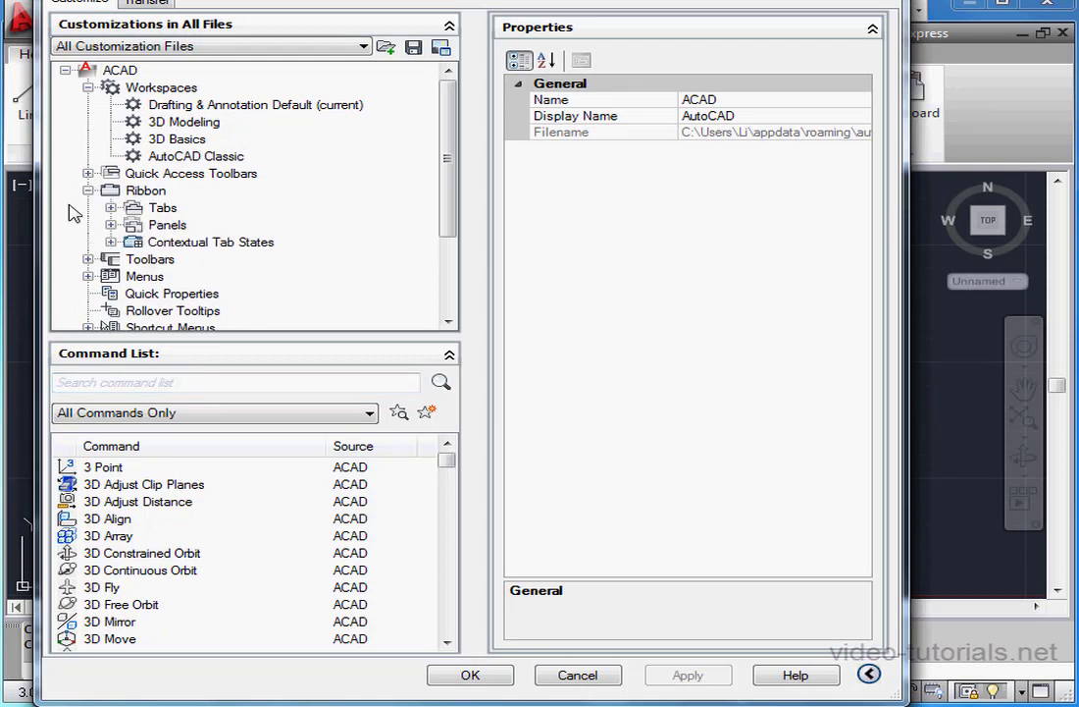
left_click(111, 225)
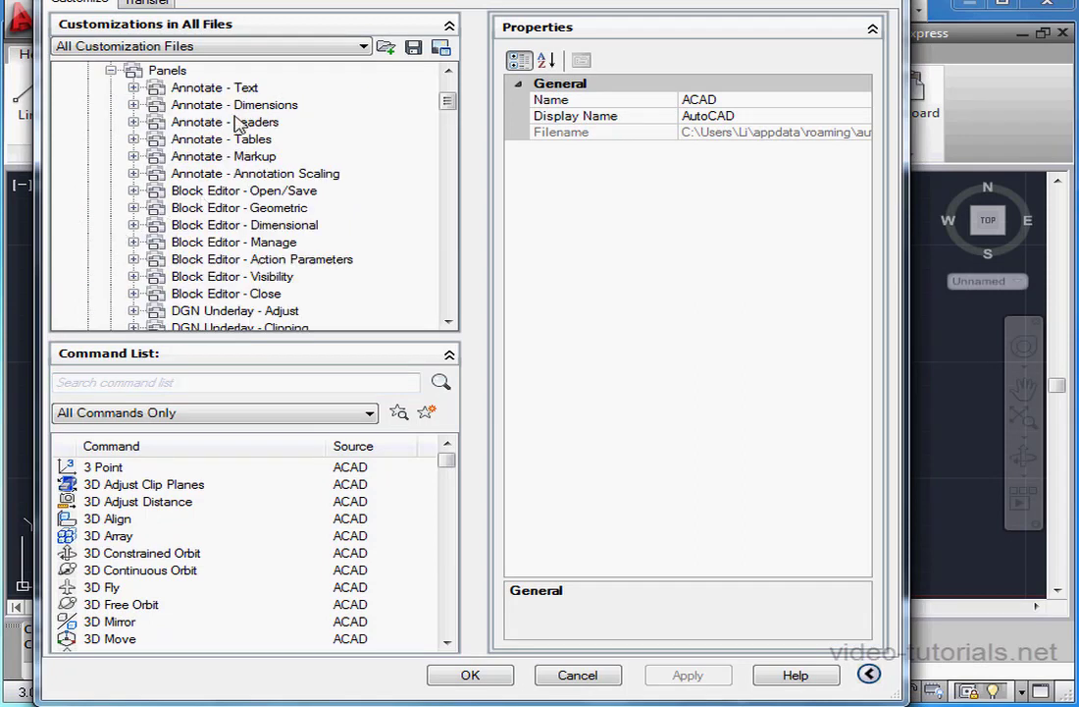
left_click(192, 87)
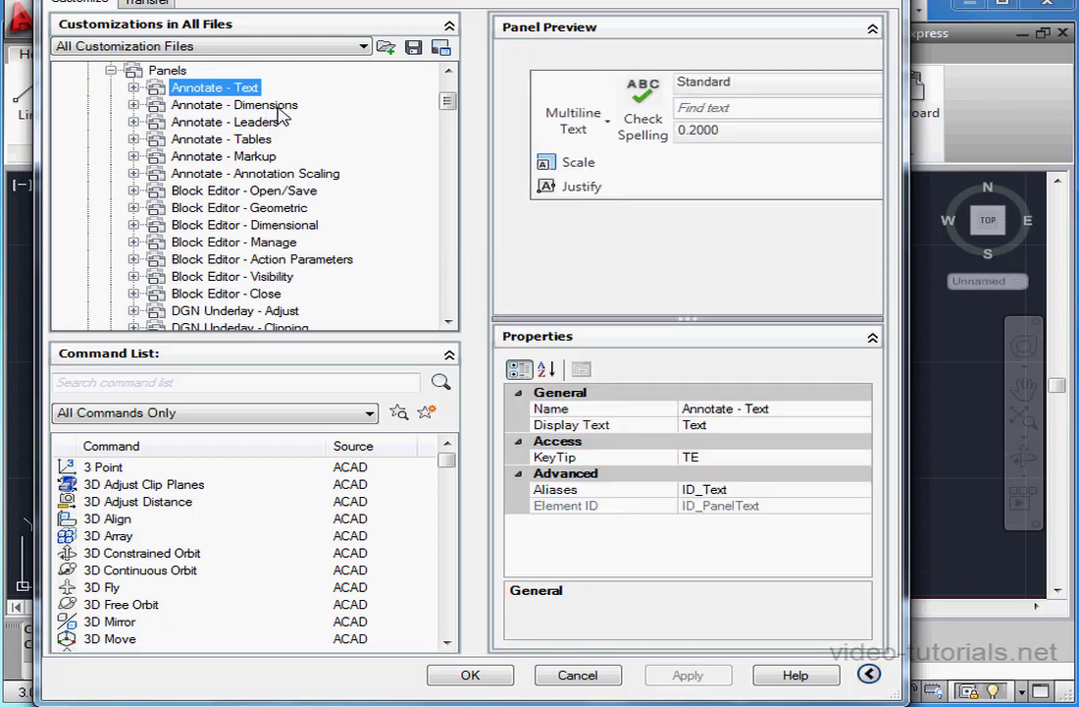
left_click(243, 102)
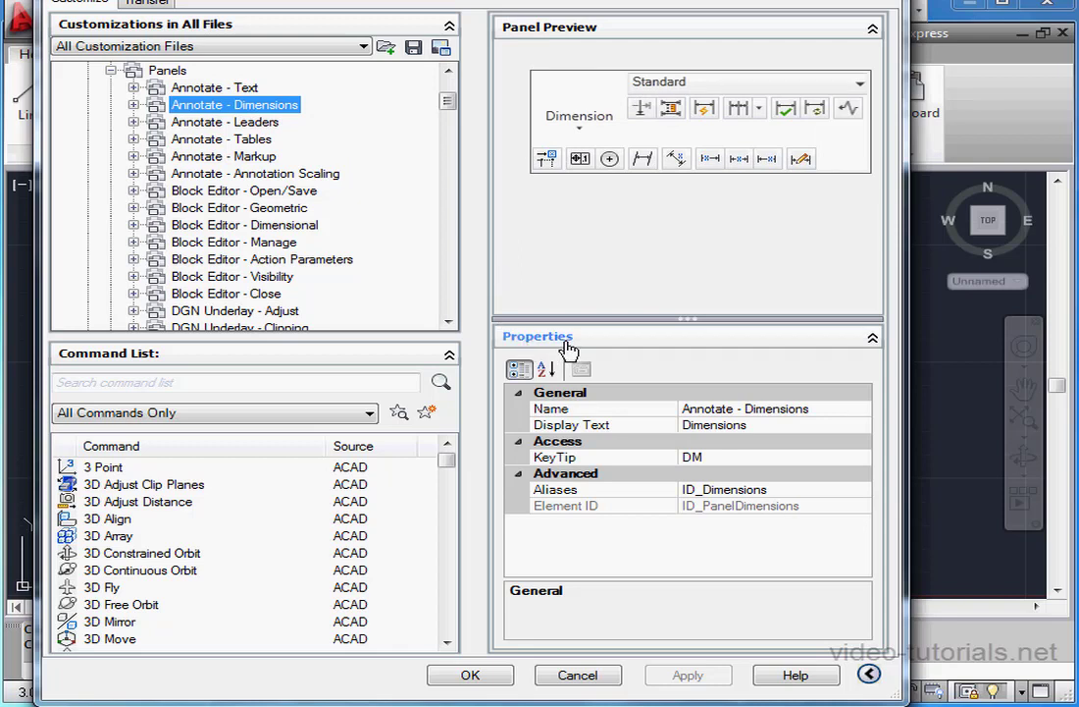
left_click(594, 677)
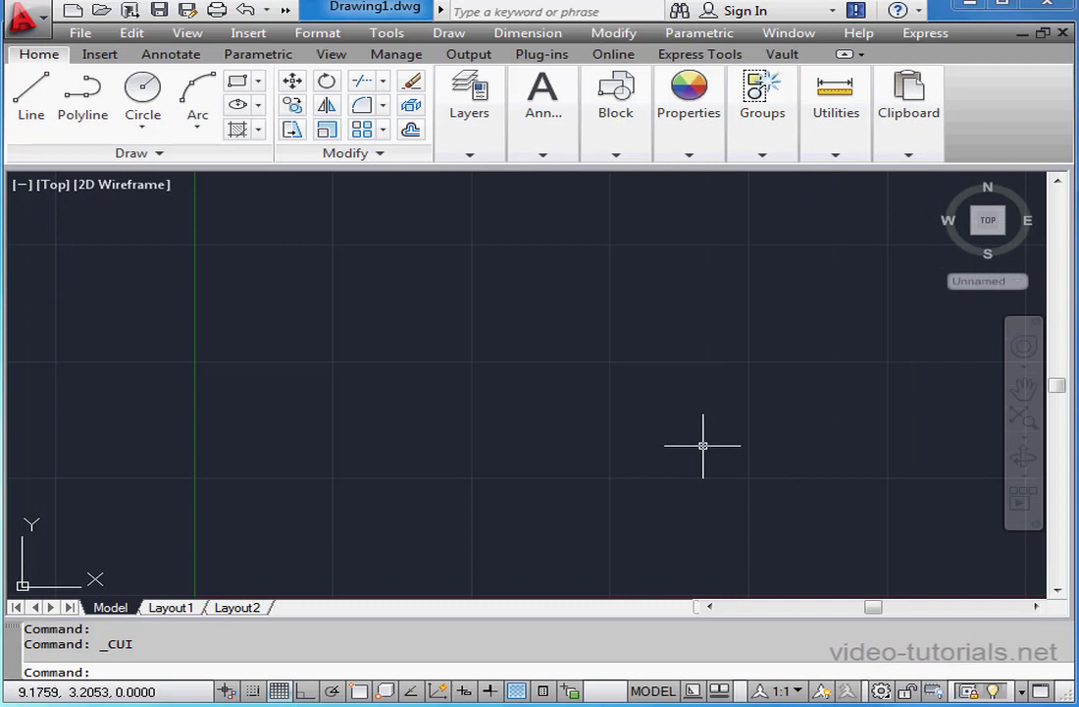
- Uncheck Block under the ribbon's Show Panels list to hide that panel
left_click(542, 116)
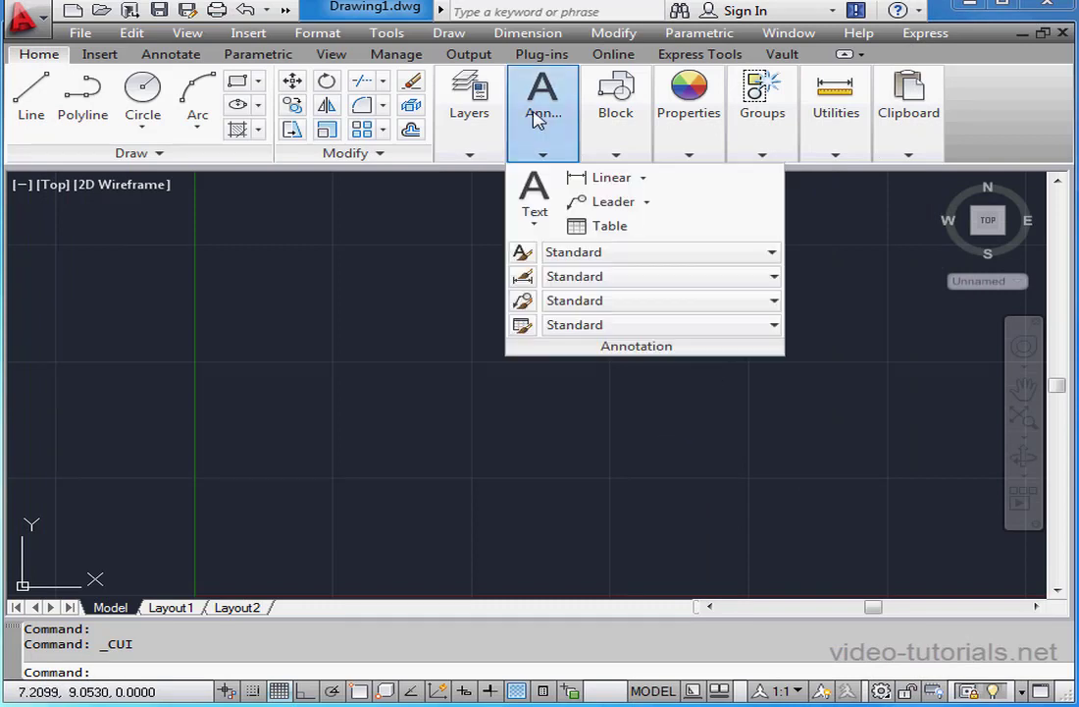
right_click(550, 121)
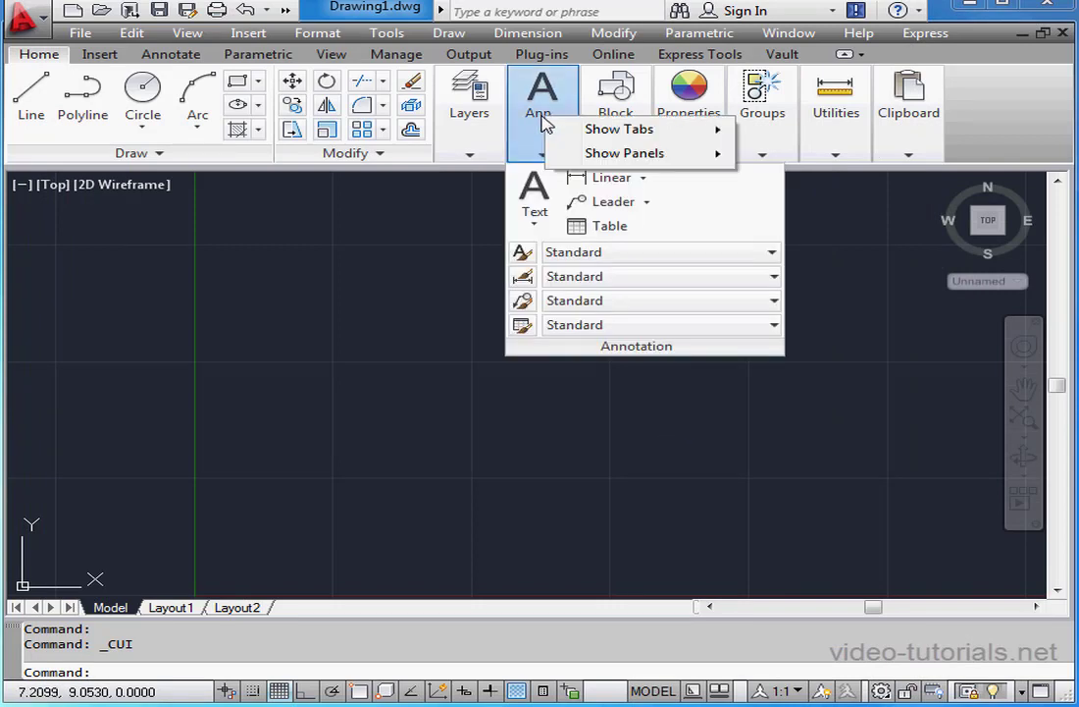
mouse_move(631, 165)
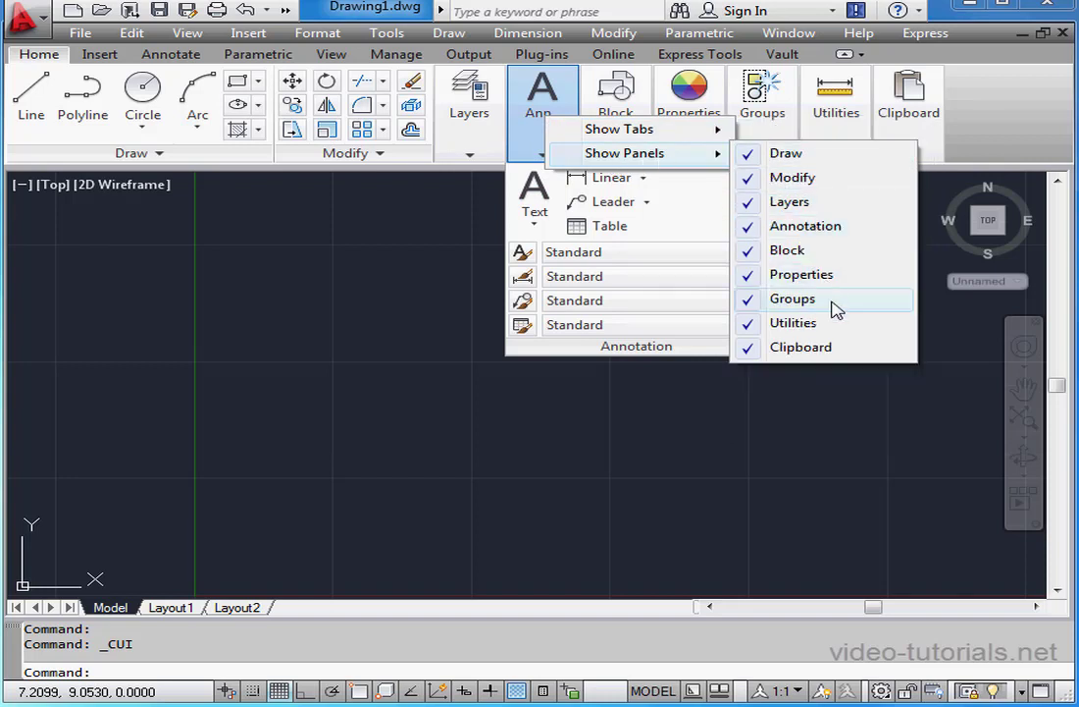
left_click(807, 255)
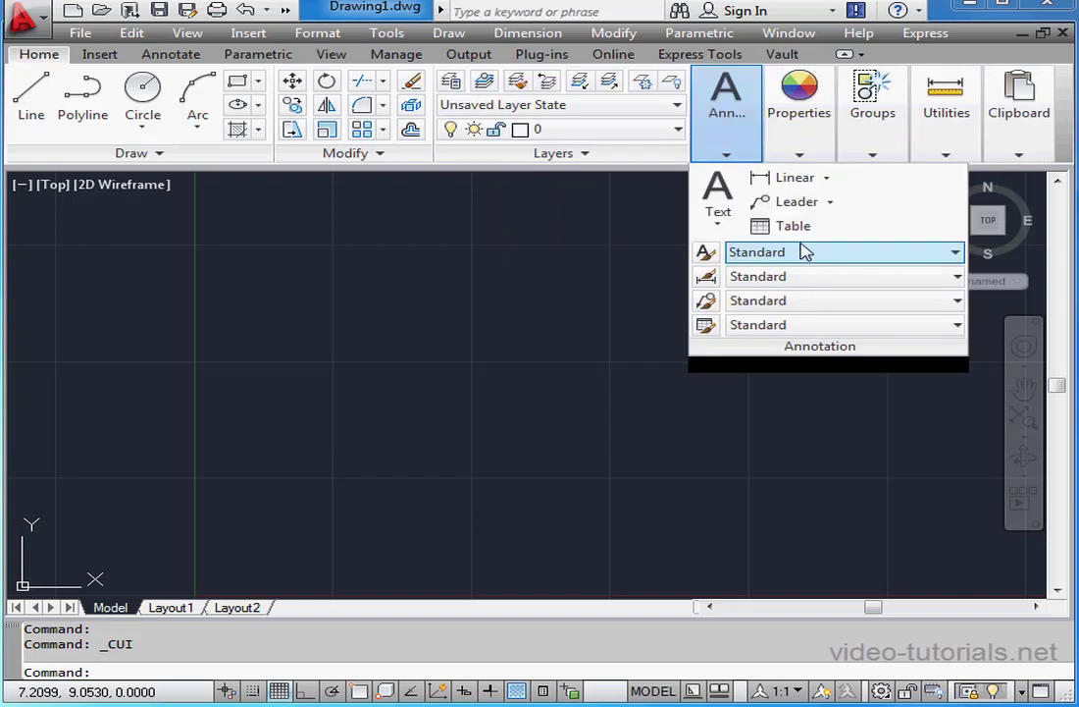
- Review the ribbon's Show Tabs list and dismiss it without changes
right_click(734, 112)
mouse_move(792, 130)
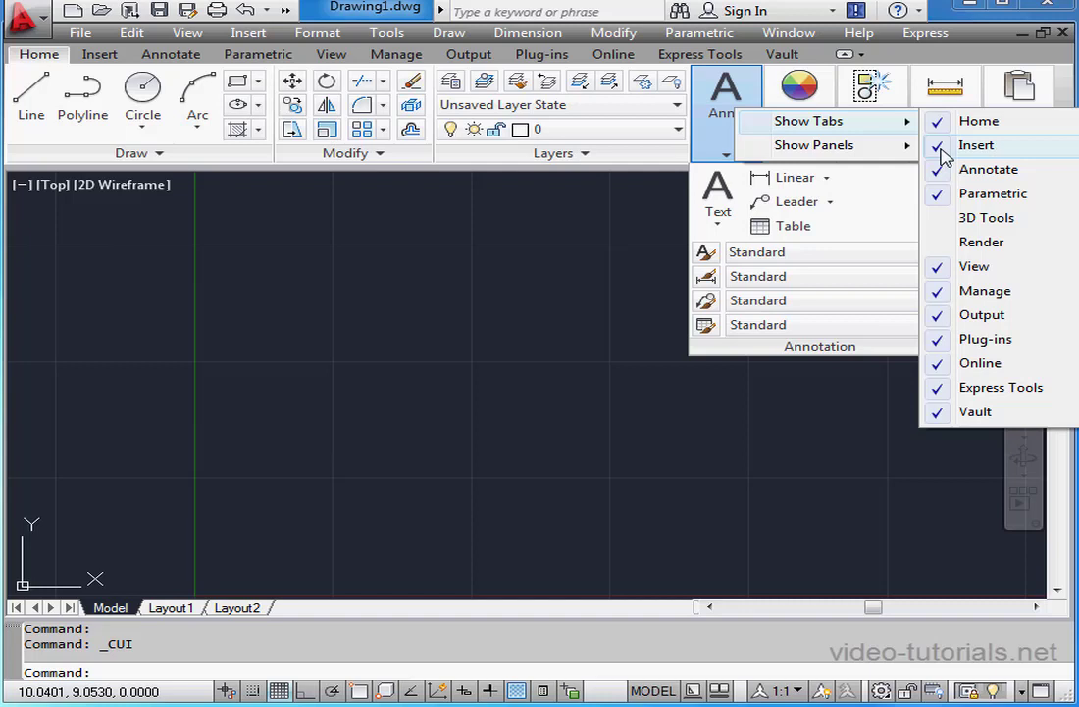
left_click(998, 65)
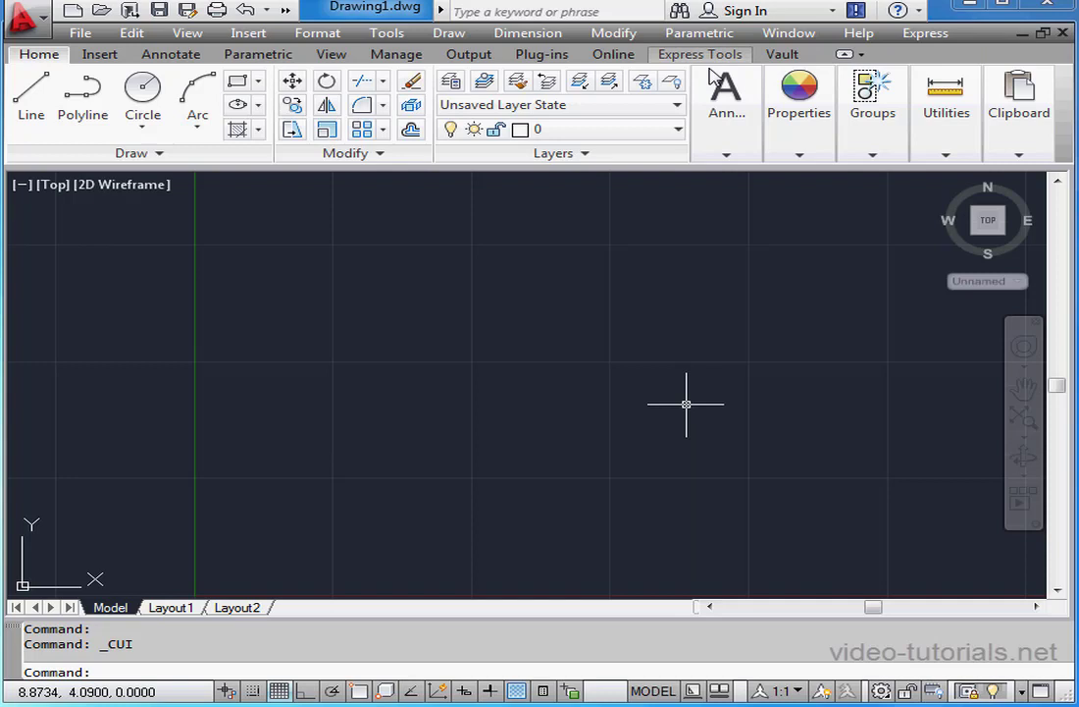
left_click(387, 35)
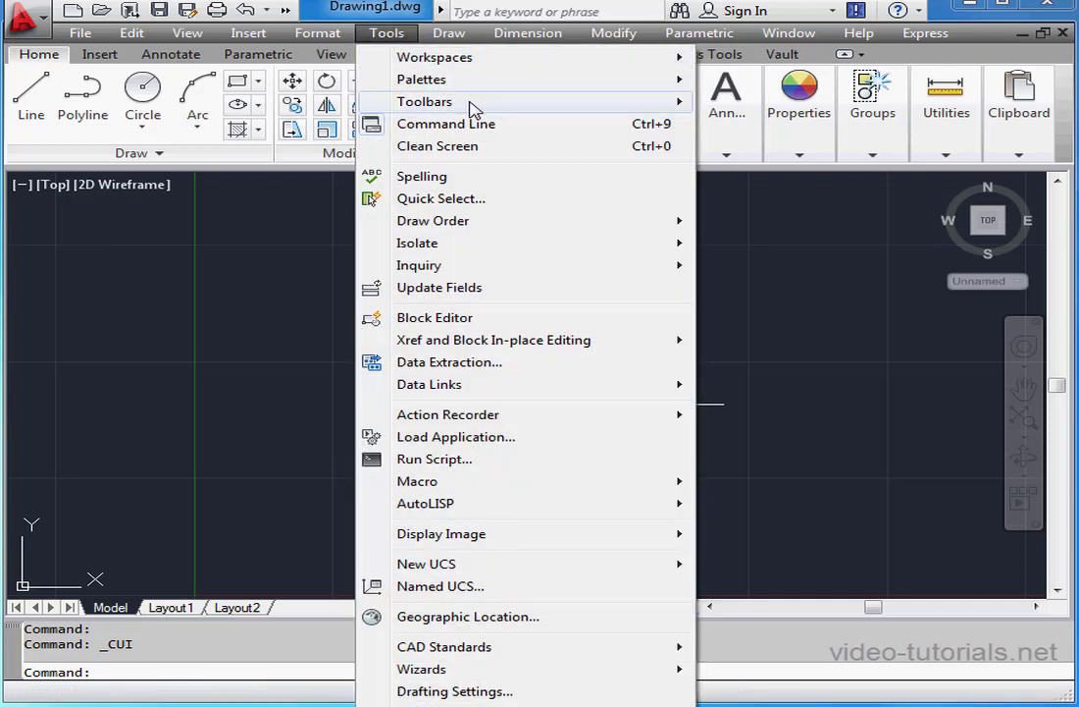
mouse_move(472, 106)
mouse_move(797, 106)
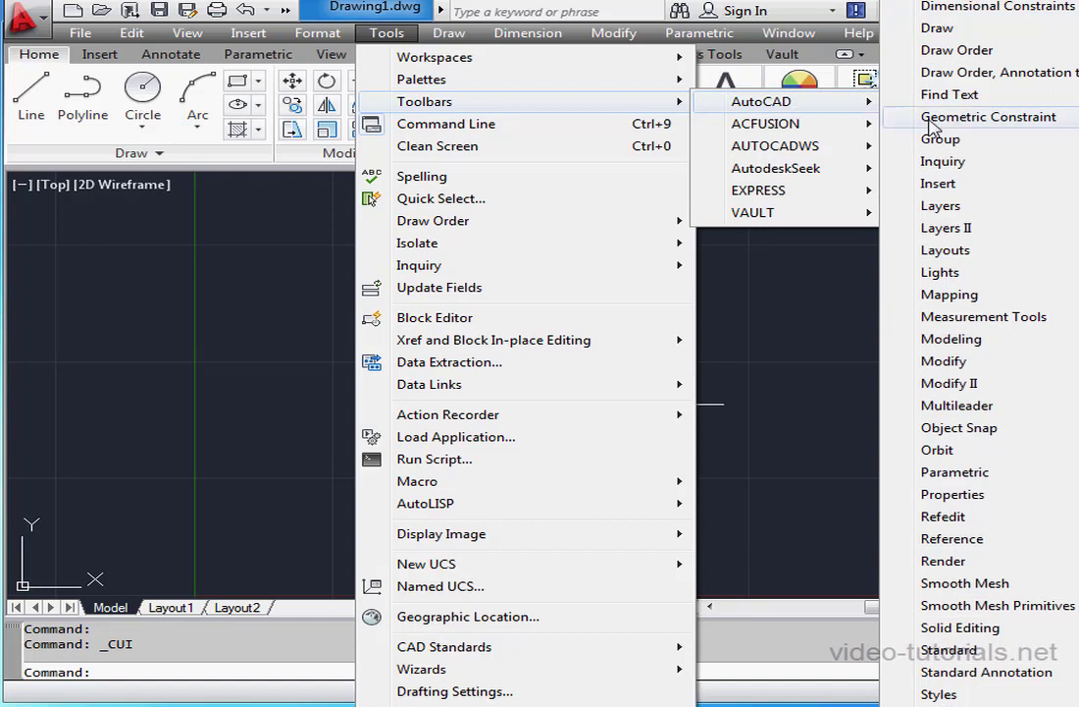
left_click(913, 163)
left_click(800, 108)
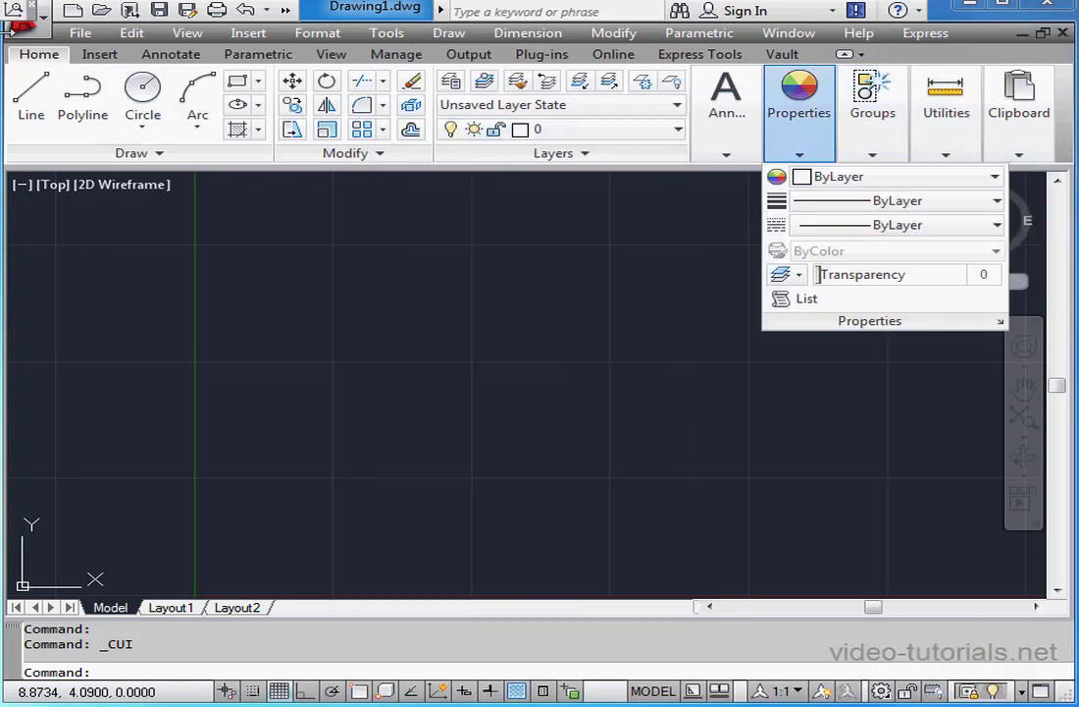
mouse_move(88, 138)
left_mouse_down()
mouse_move(243, 225)
mouse_move(252, 221)
mouse_move(238, 217)
mouse_move(272, 186)
mouse_move(227, 242)
left_mouse_up()
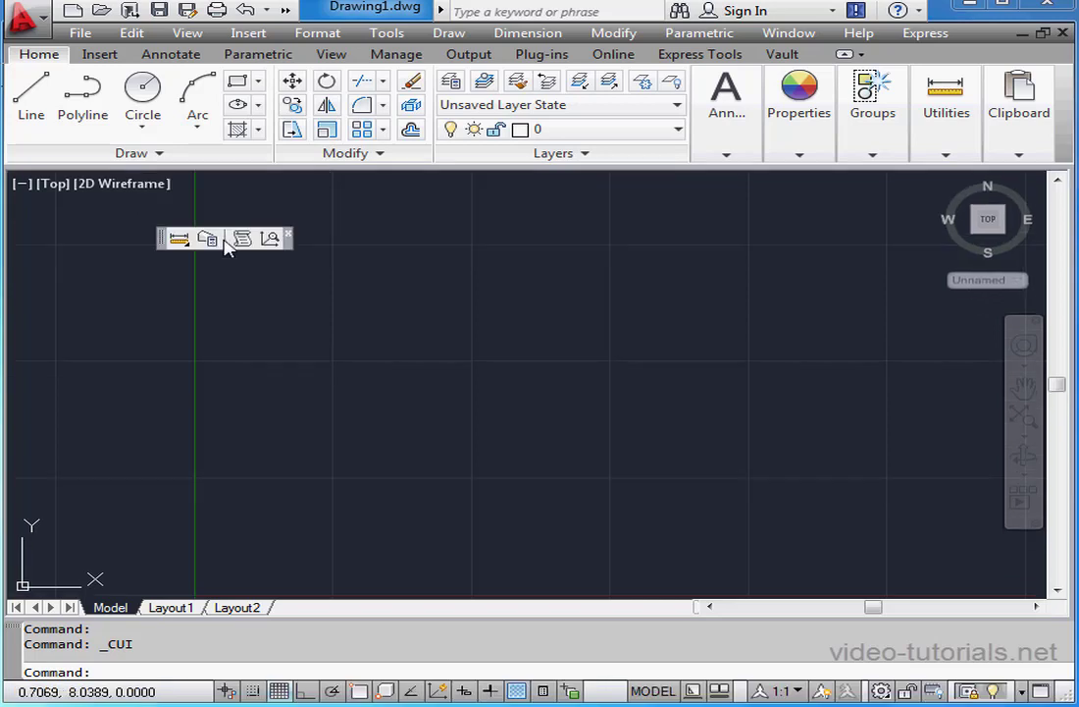
left_click(290, 237)
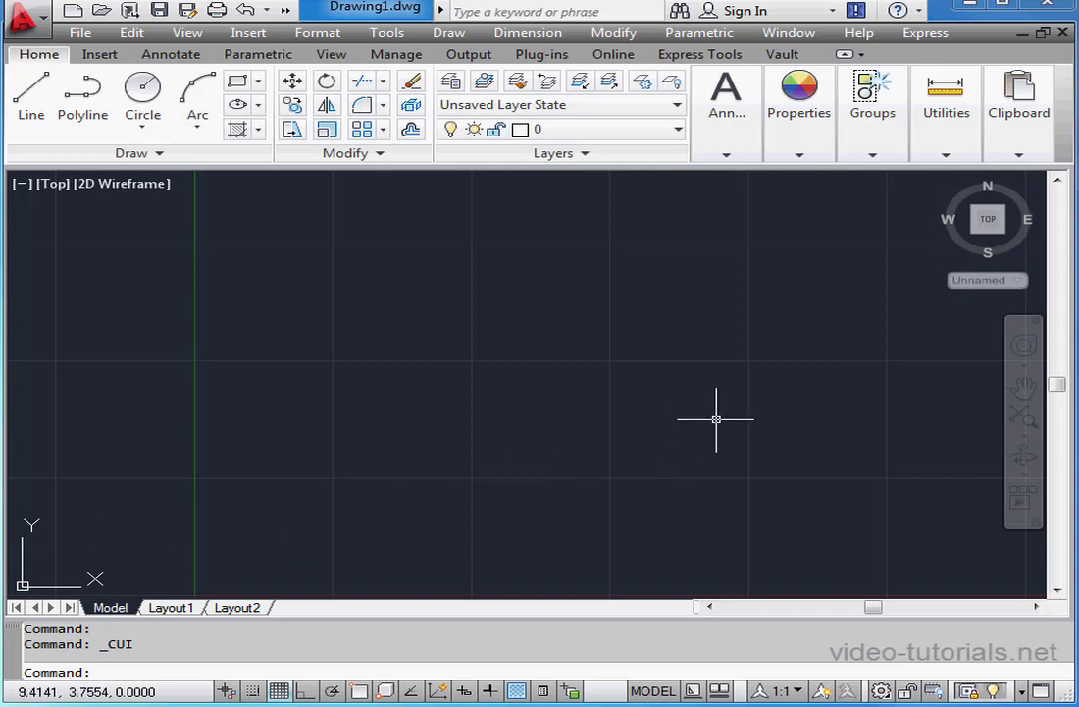
- Rotate the top view 90 degrees with the ViewCube, then restore north up
mouse_move(989, 240)
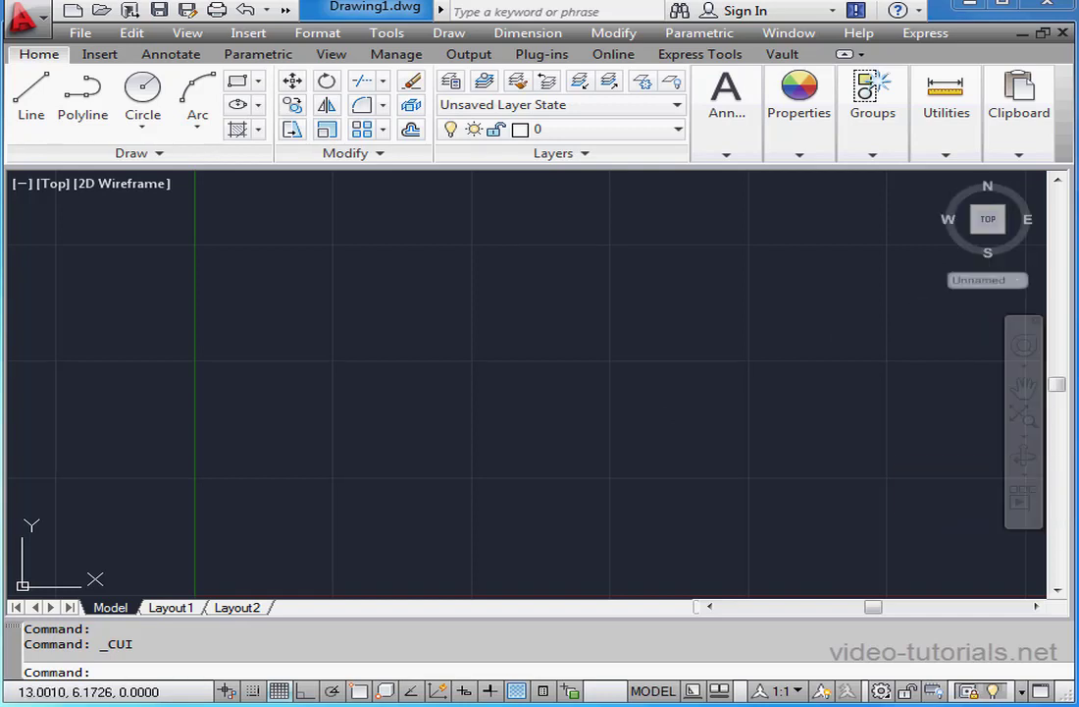
key("Escape")
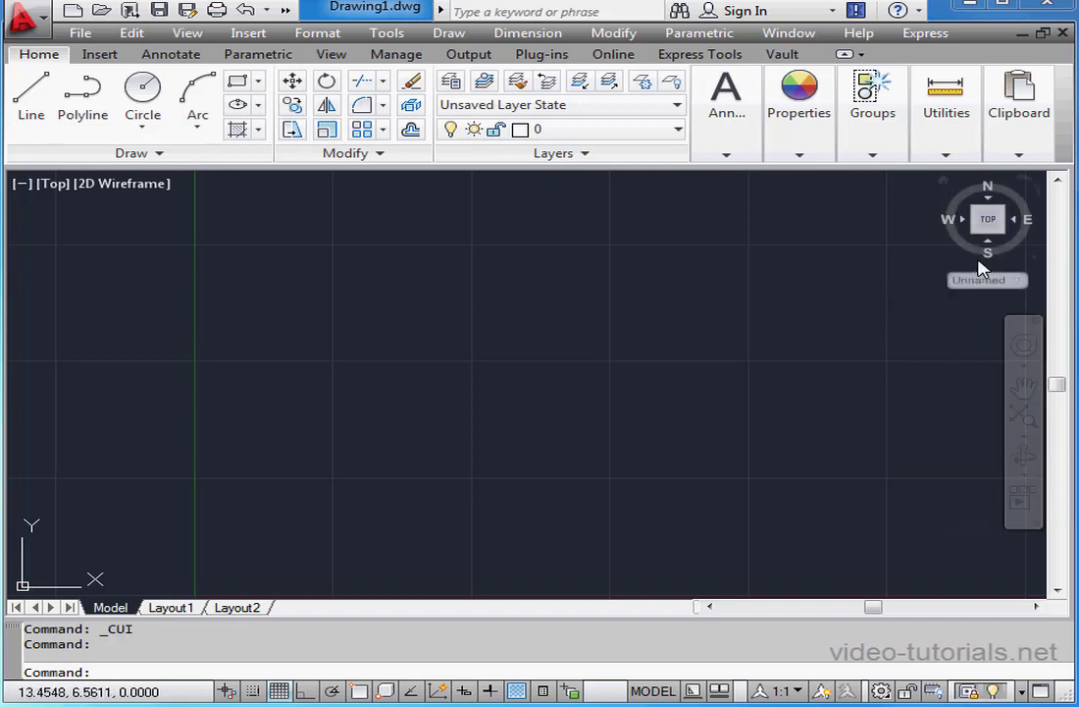
mouse_move(957, 214)
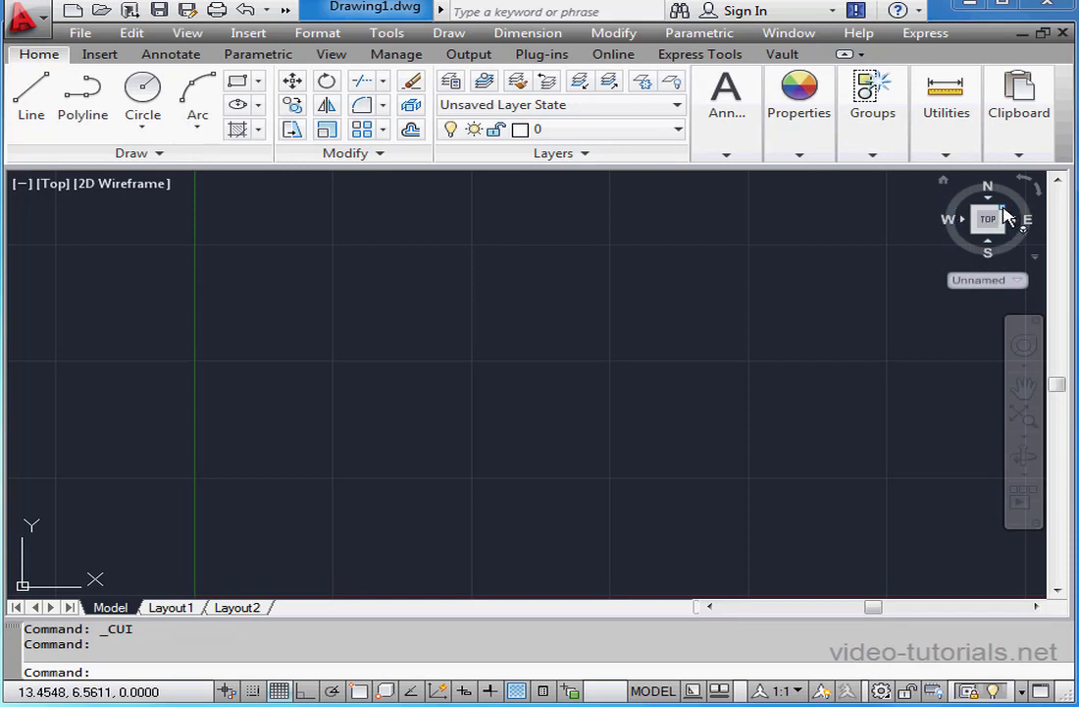
left_click(1025, 179)
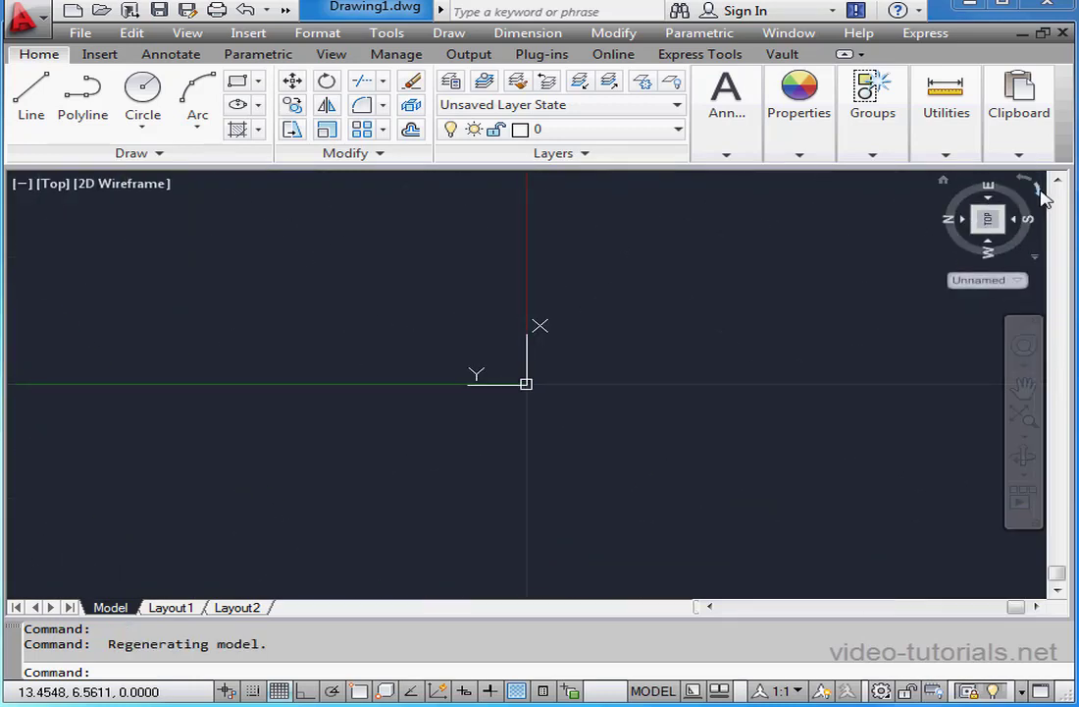
left_click(1043, 198)
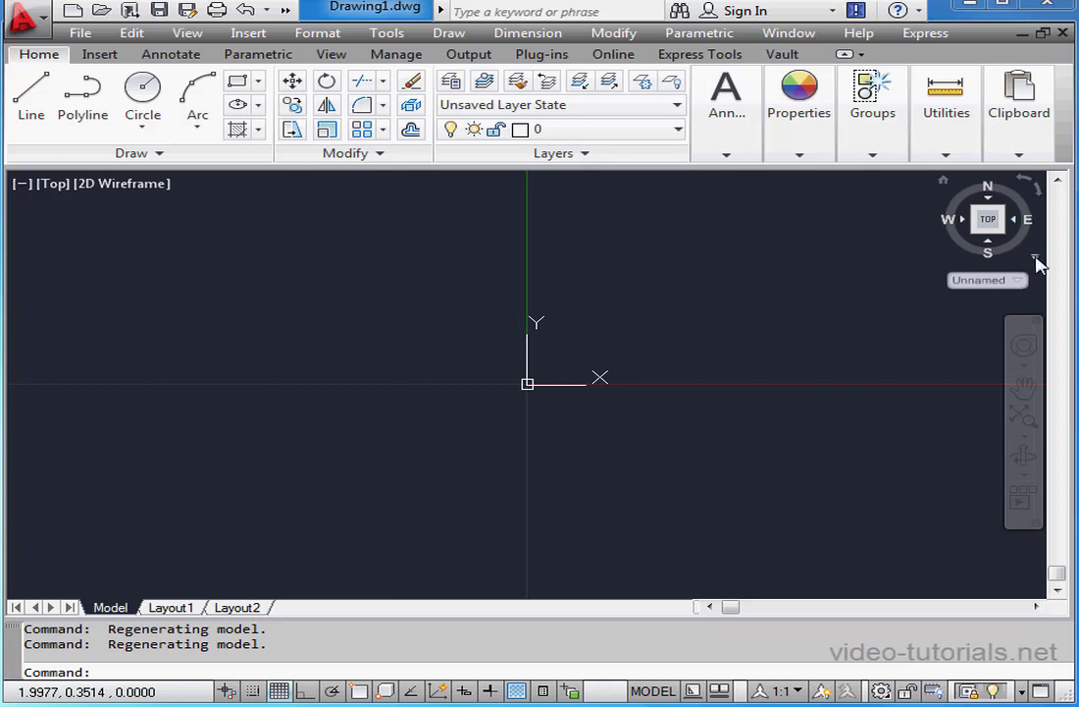
- Check the ViewCube orientation options, then open the navigation bar's Customize list
left_click(1035, 259)
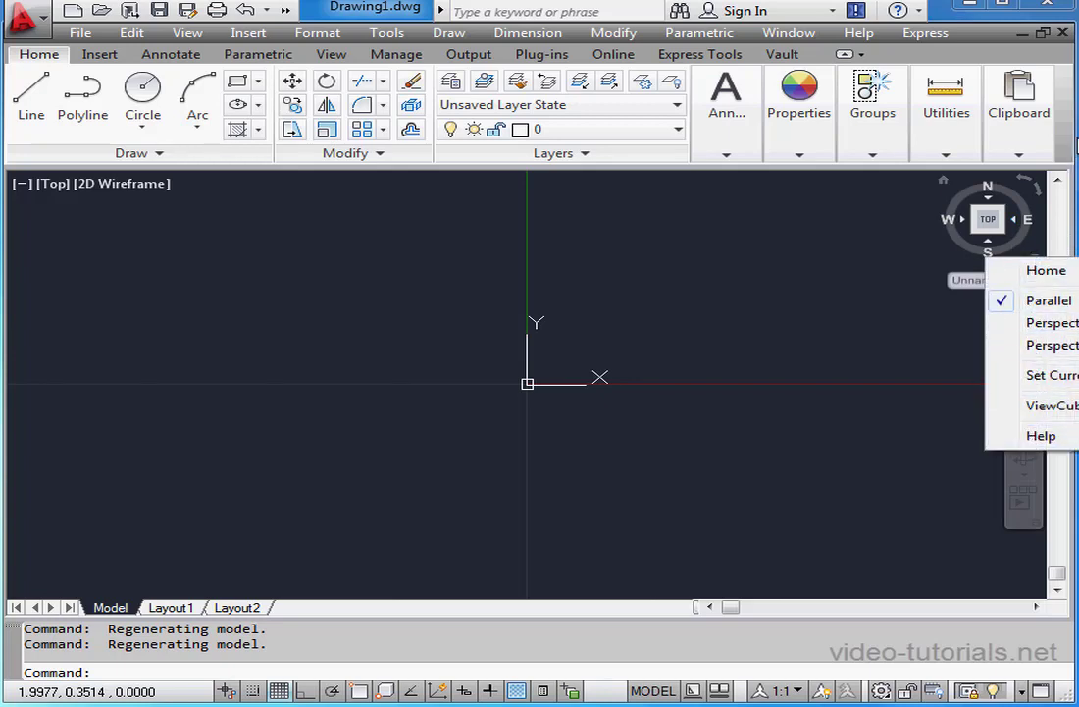
left_click(1072, 138)
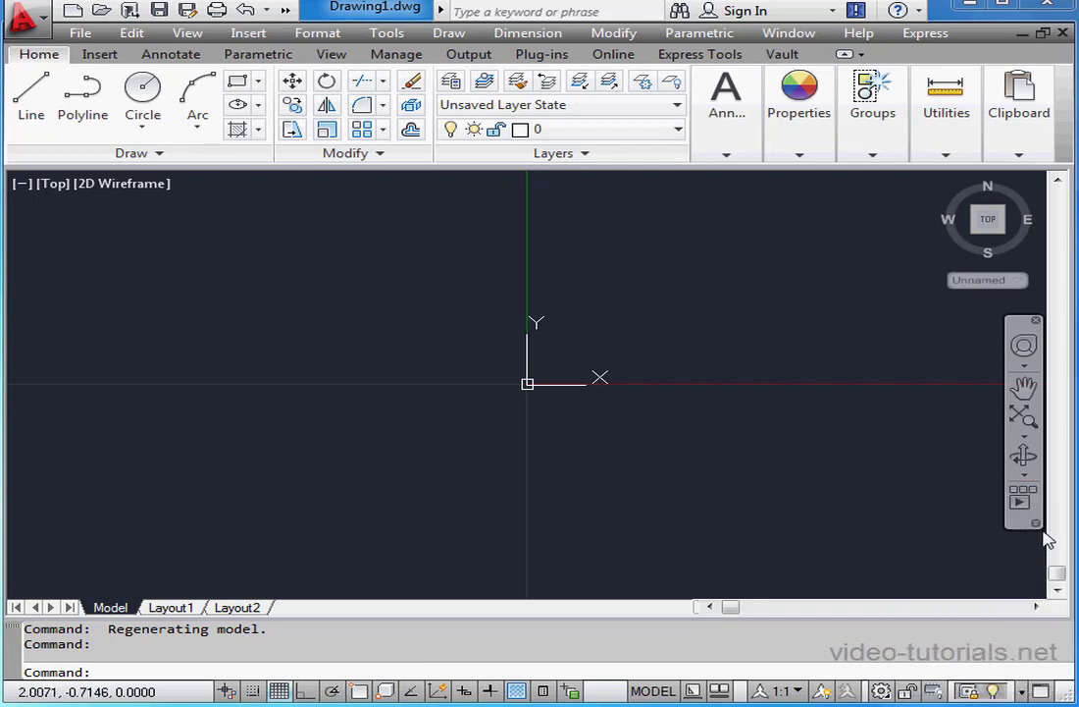
left_click(1036, 524)
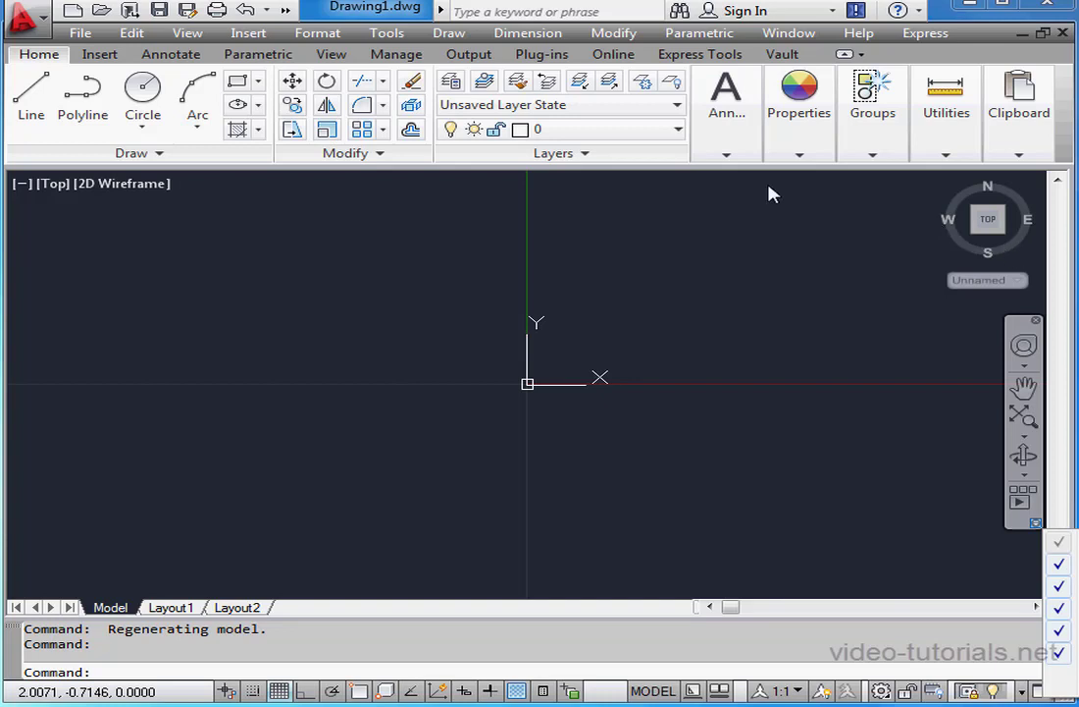
- Turn on ShowMotion from View > Windows > User Interface, then close its controls
left_click(330, 54)
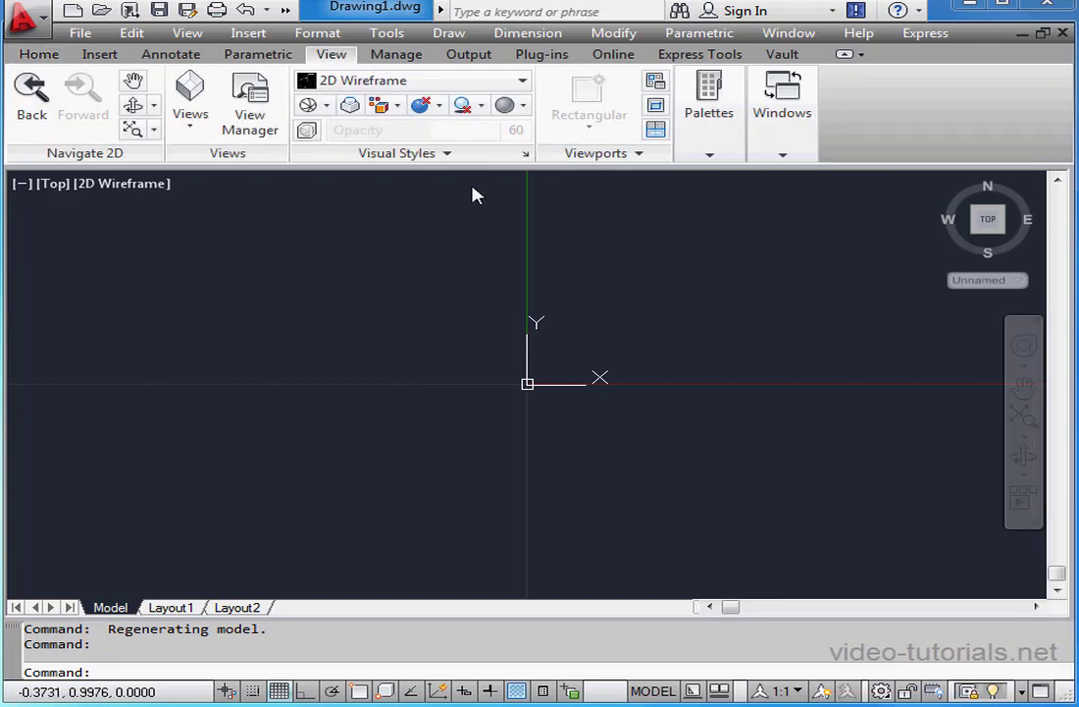
left_click(784, 152)
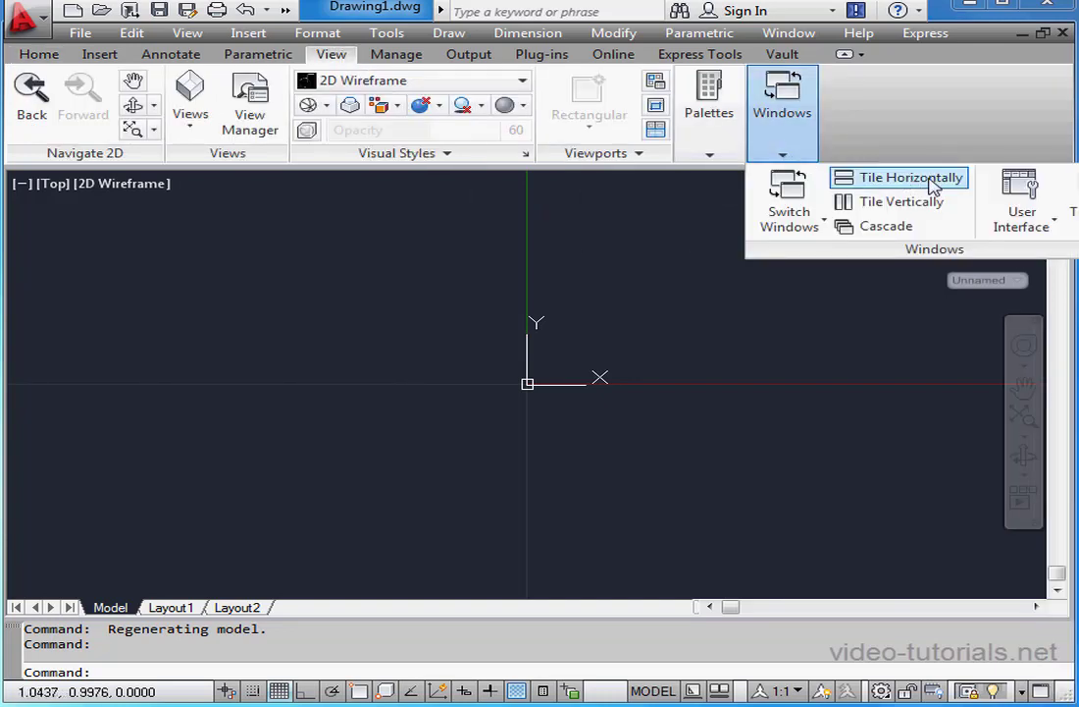
left_click(1055, 224)
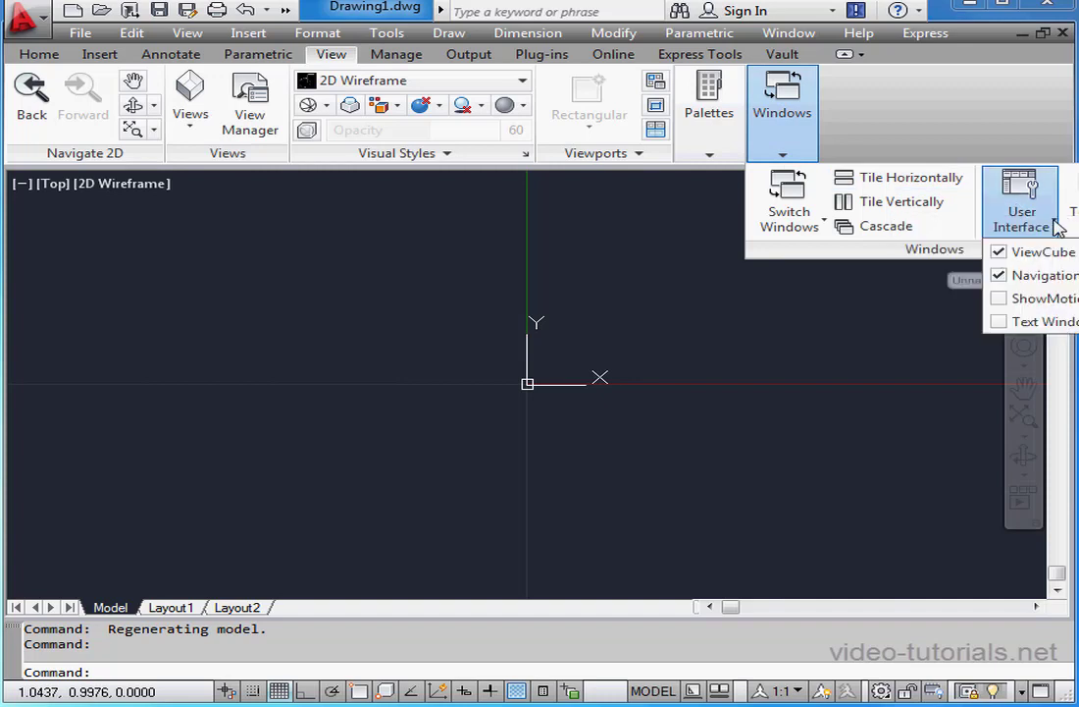
left_click(1002, 299)
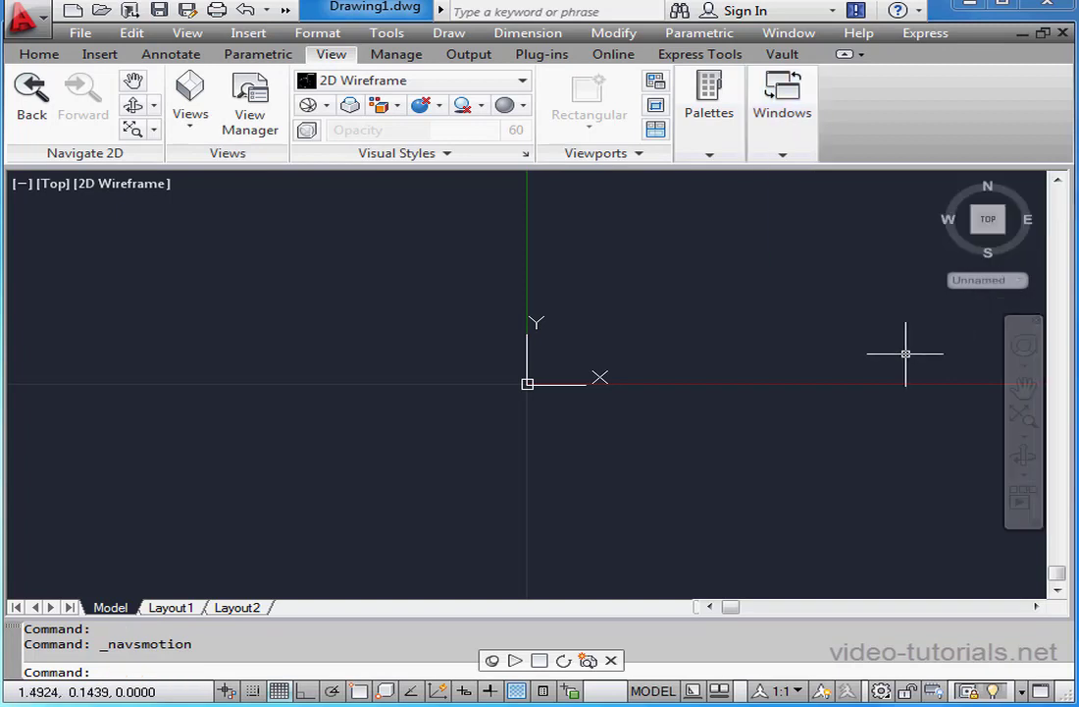
left_click(613, 661)
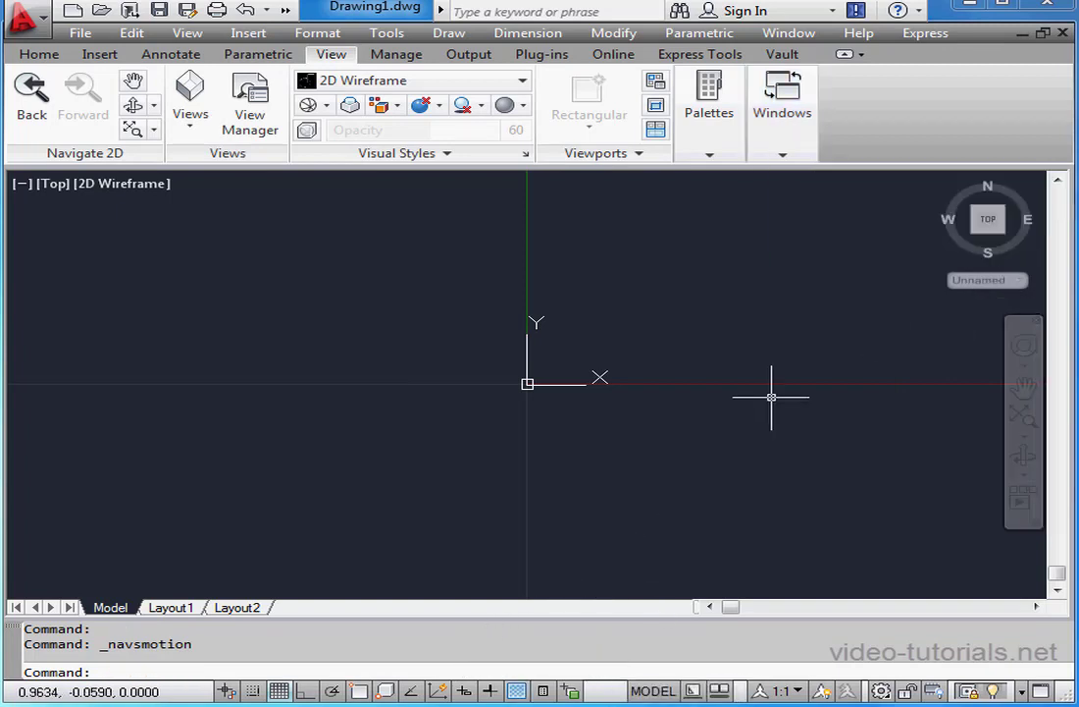
- Open the command history Text Window from User Interface and close it again
left_click(785, 157)
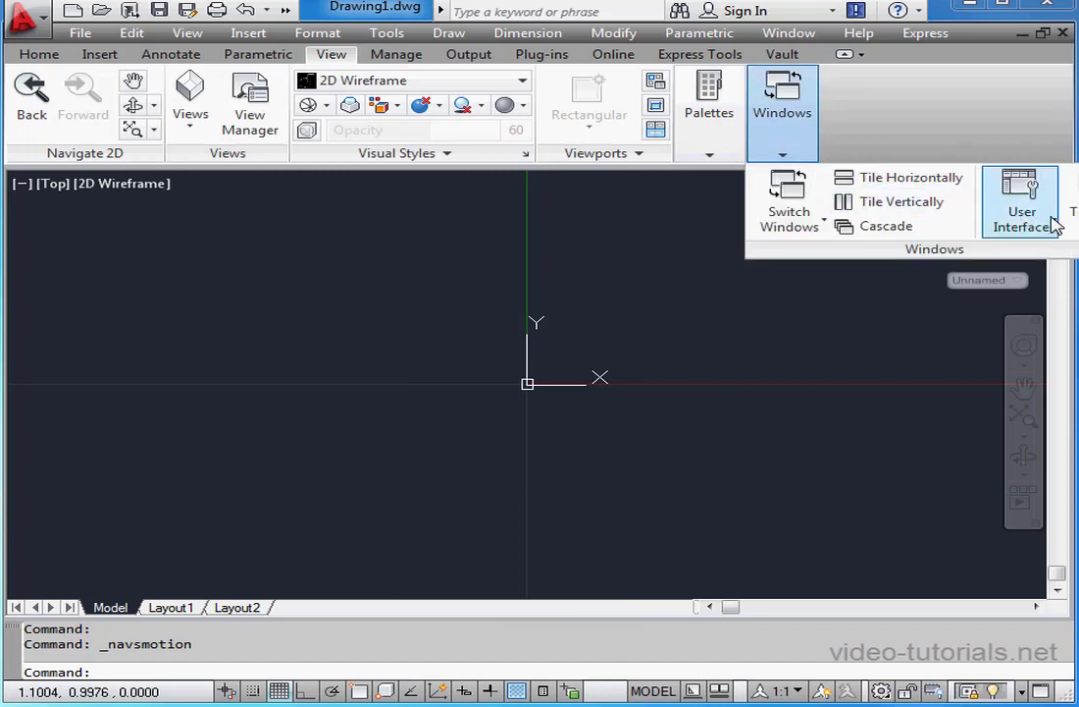
left_click(1022, 211)
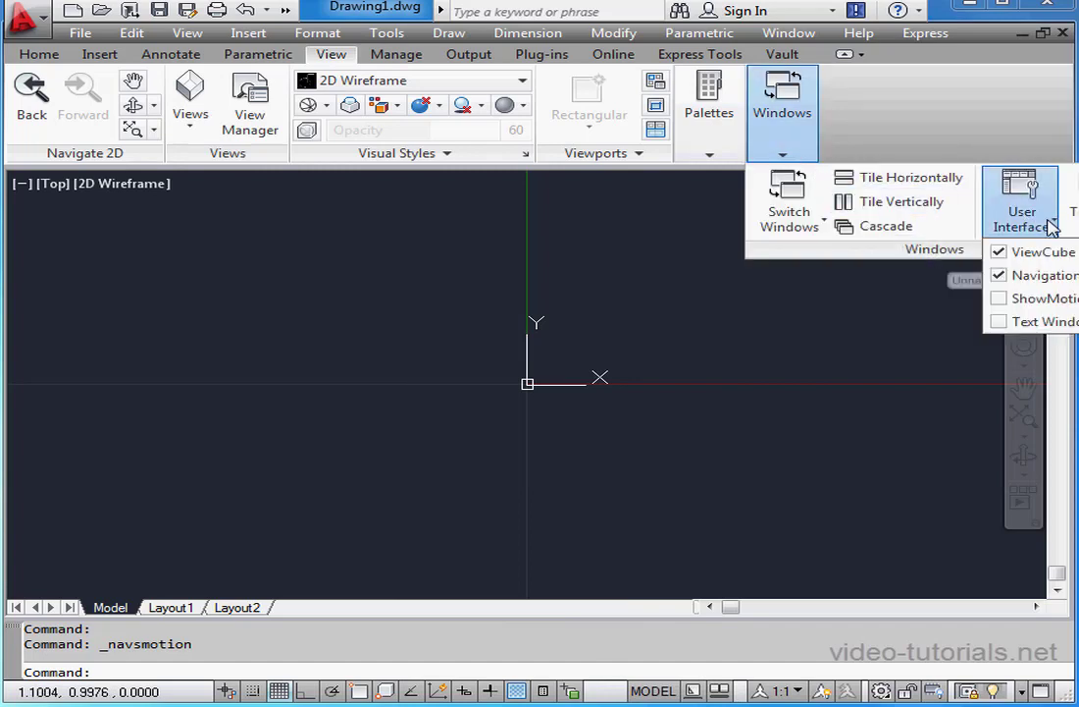
left_click(1002, 324)
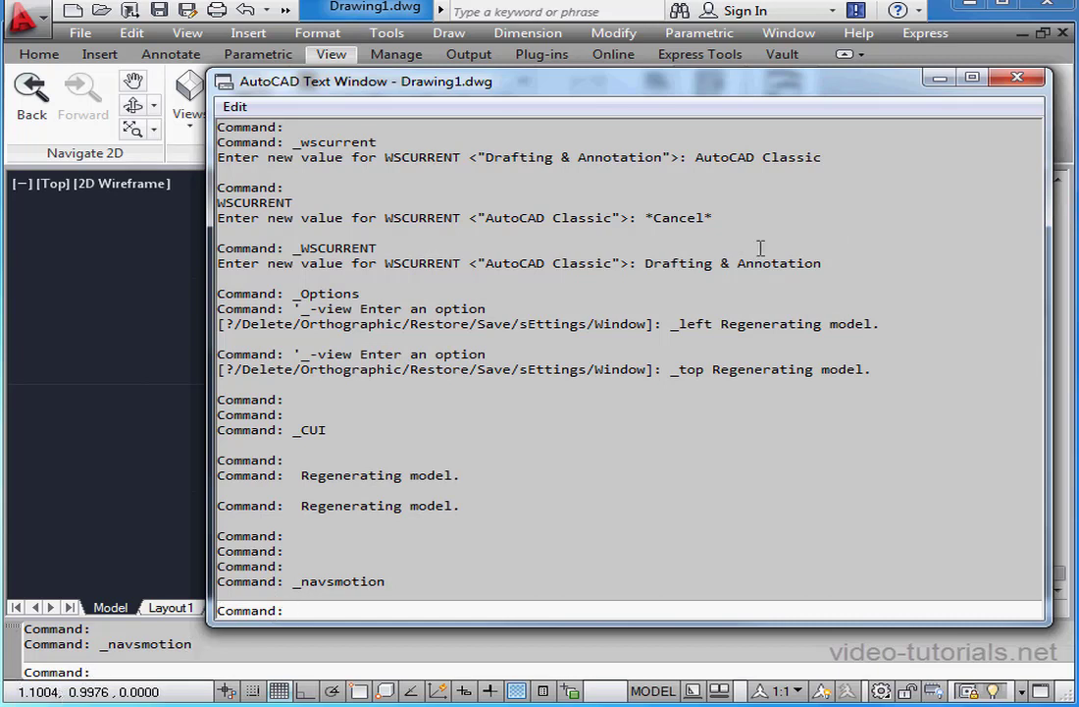
left_click(1018, 76)
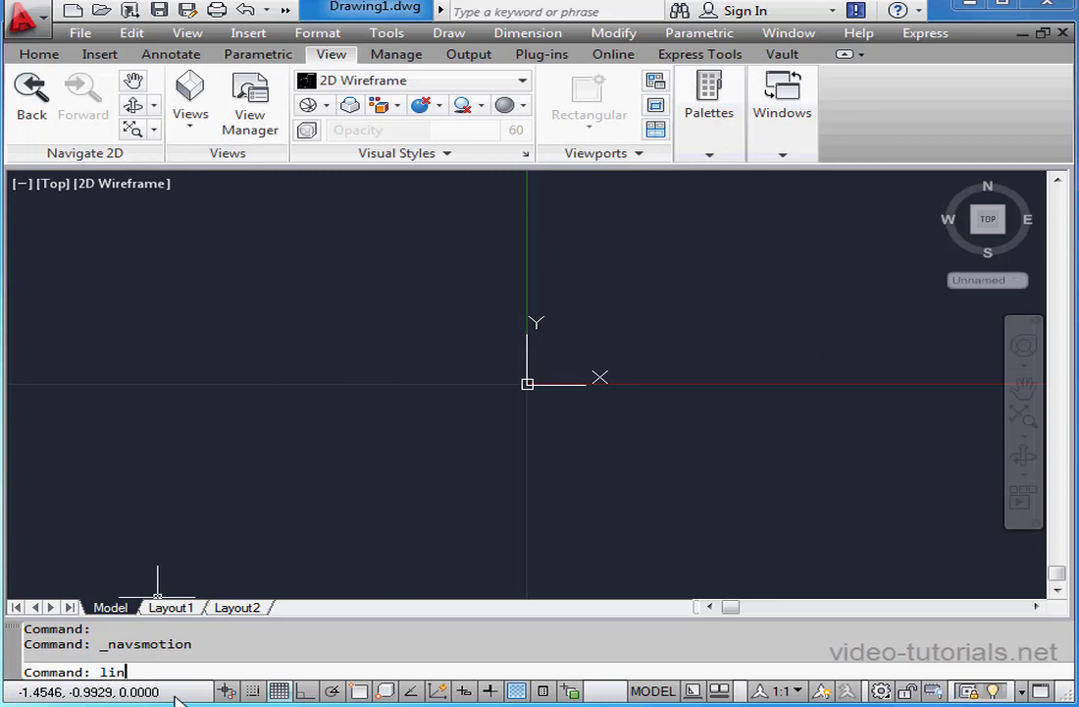
- Draw a line with the LINE command from 2,2 to 0,0, then end it with Esc
type("e")
key("Return")
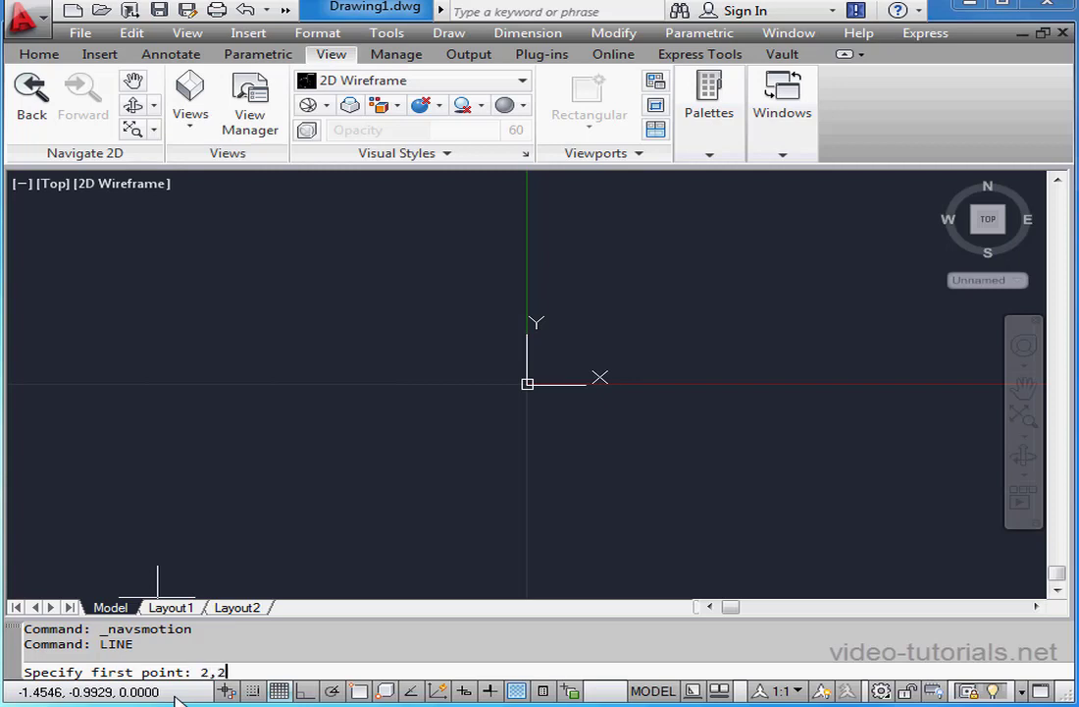
key("Return")
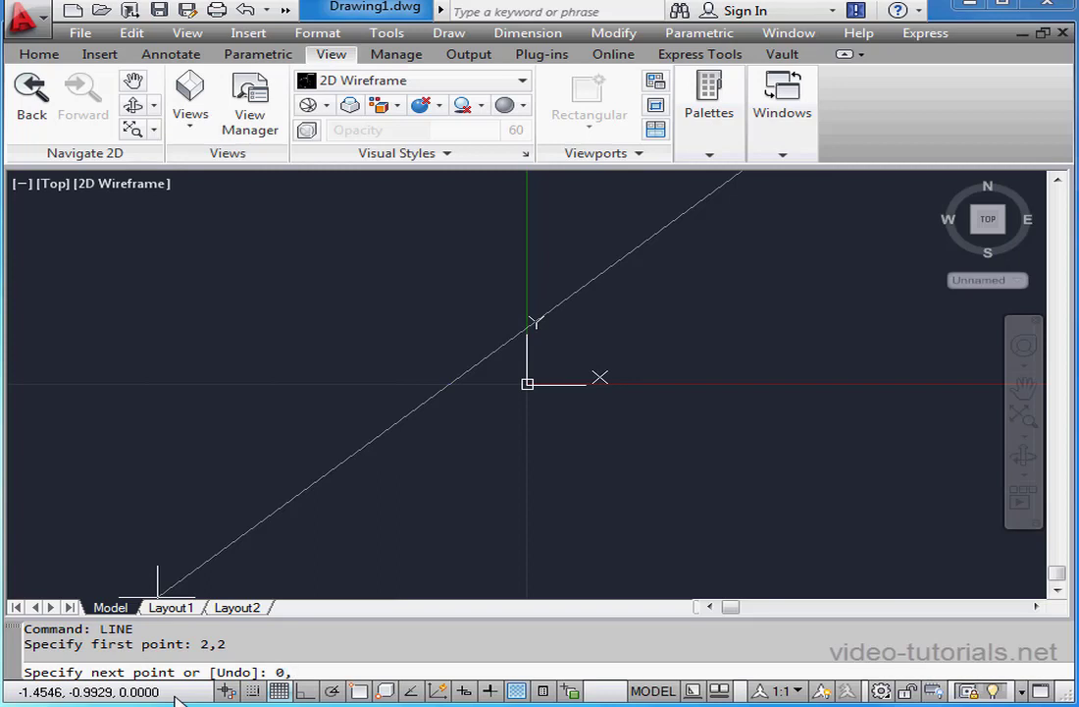
key("Return")
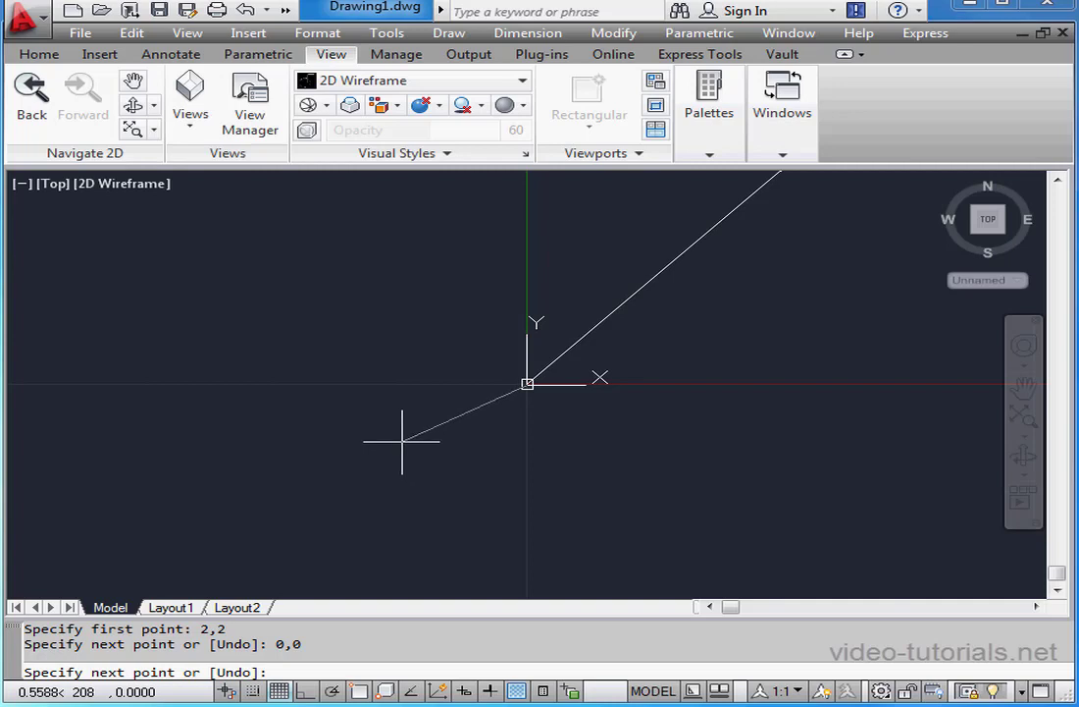
key("Escape")
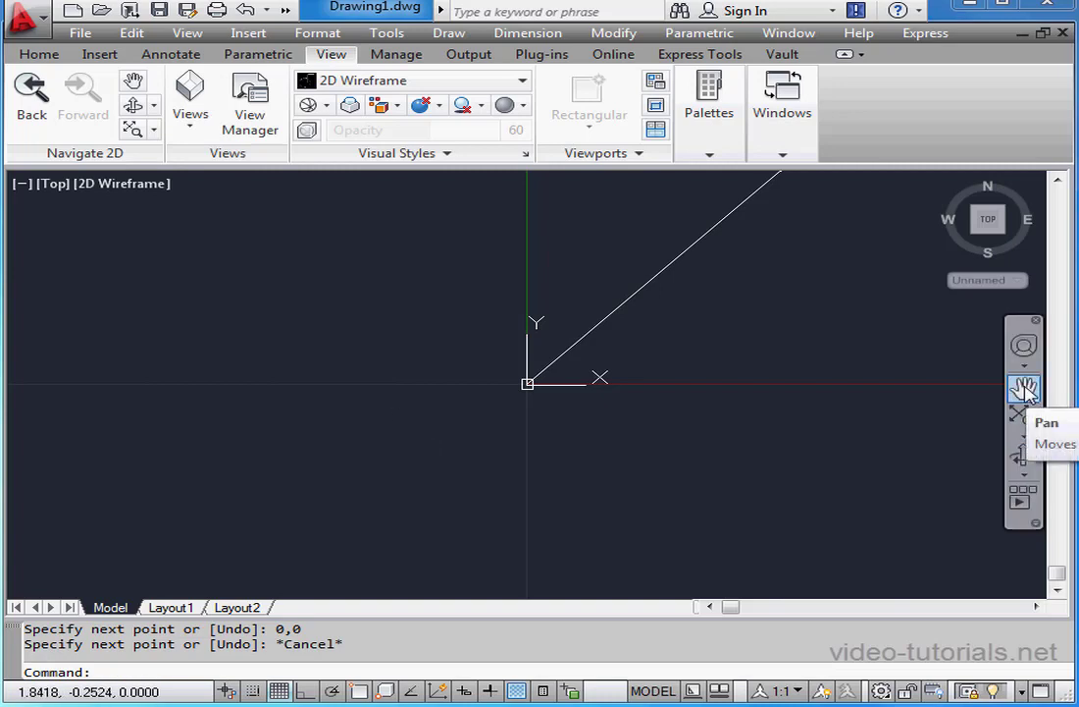
- Pan the drawing down-left with the navigation bar's Pan tool and zoom out to show the 2,2–0,0 line
left_click(1025, 391)
left_click_drag(836, 328, 576, 492)
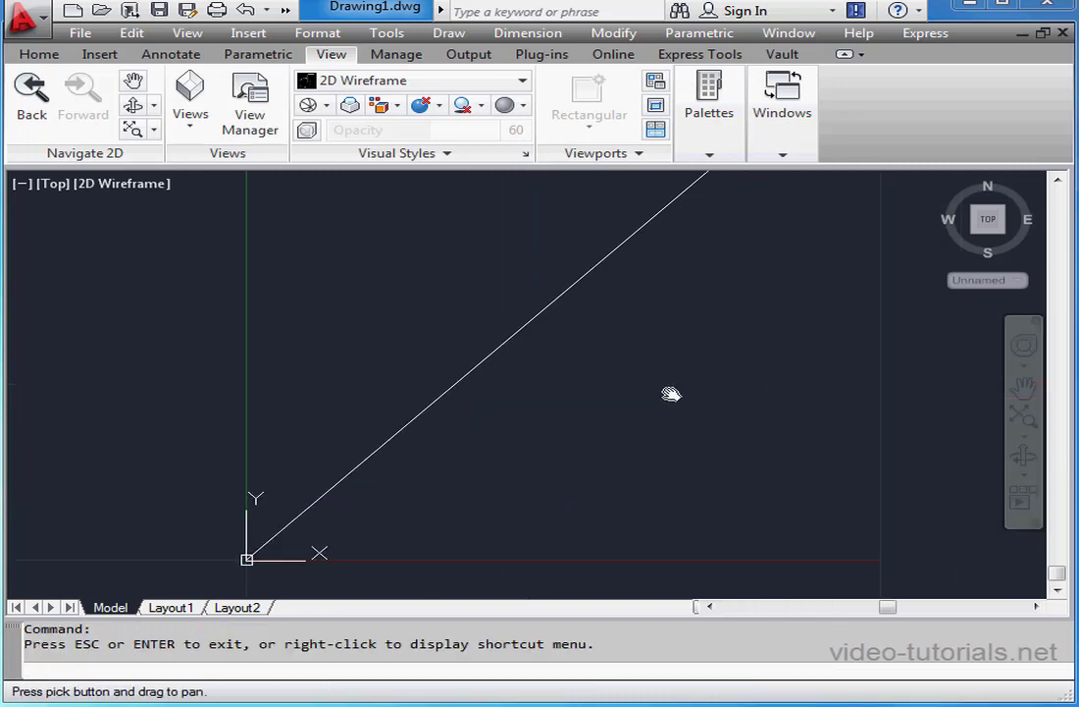
left_click_drag(672, 395, 641, 436)
scroll(641, 435, "down", 3)
key("Escape")
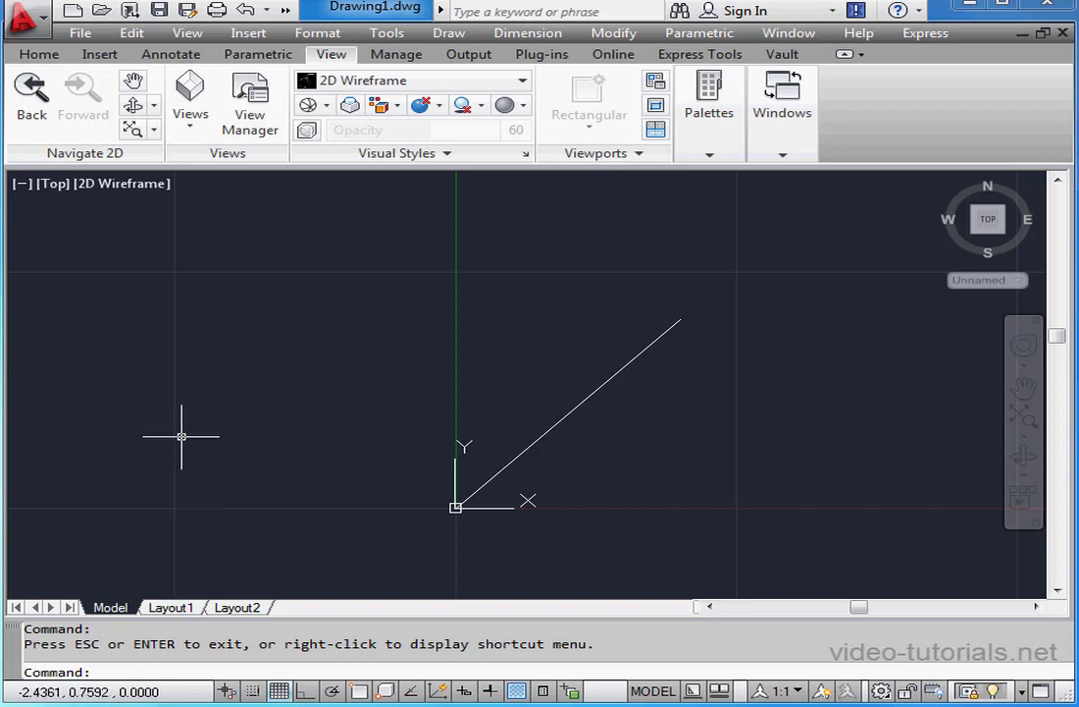
left_click(123, 692)
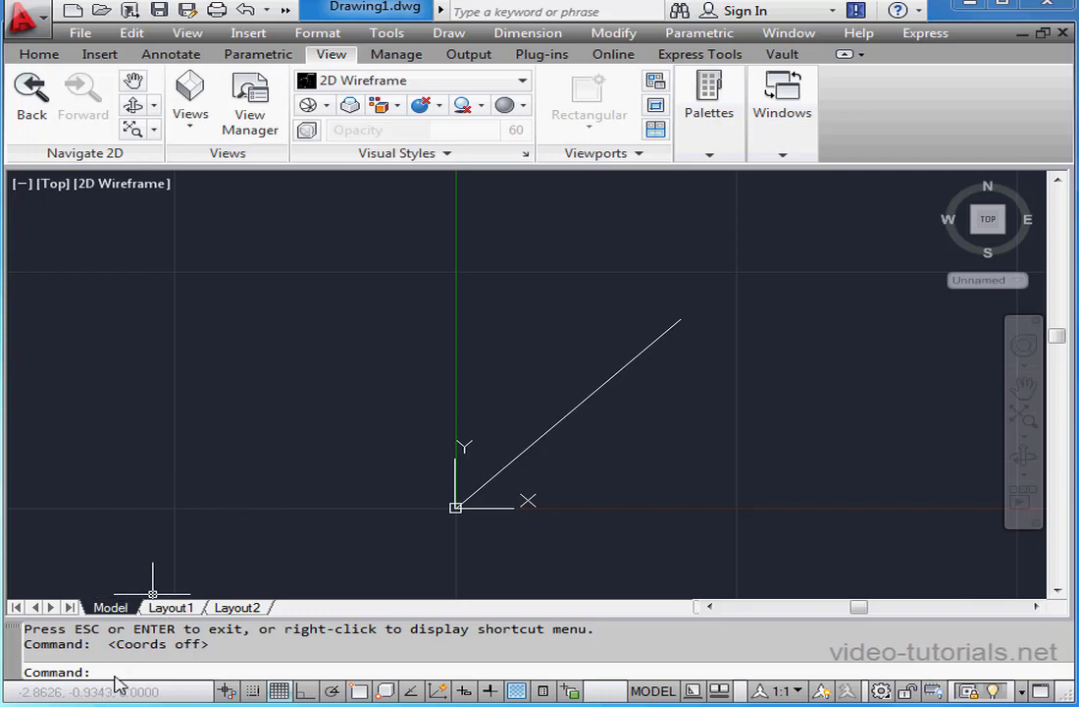
left_click(111, 691)
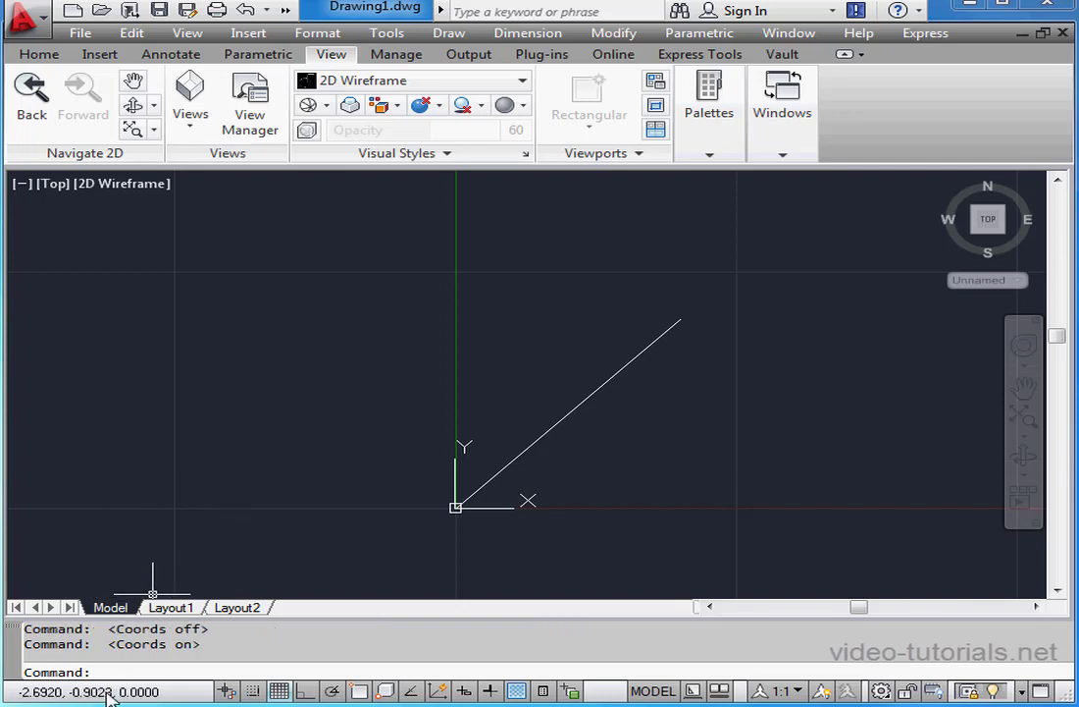
left_click(280, 692)
left_click(281, 691)
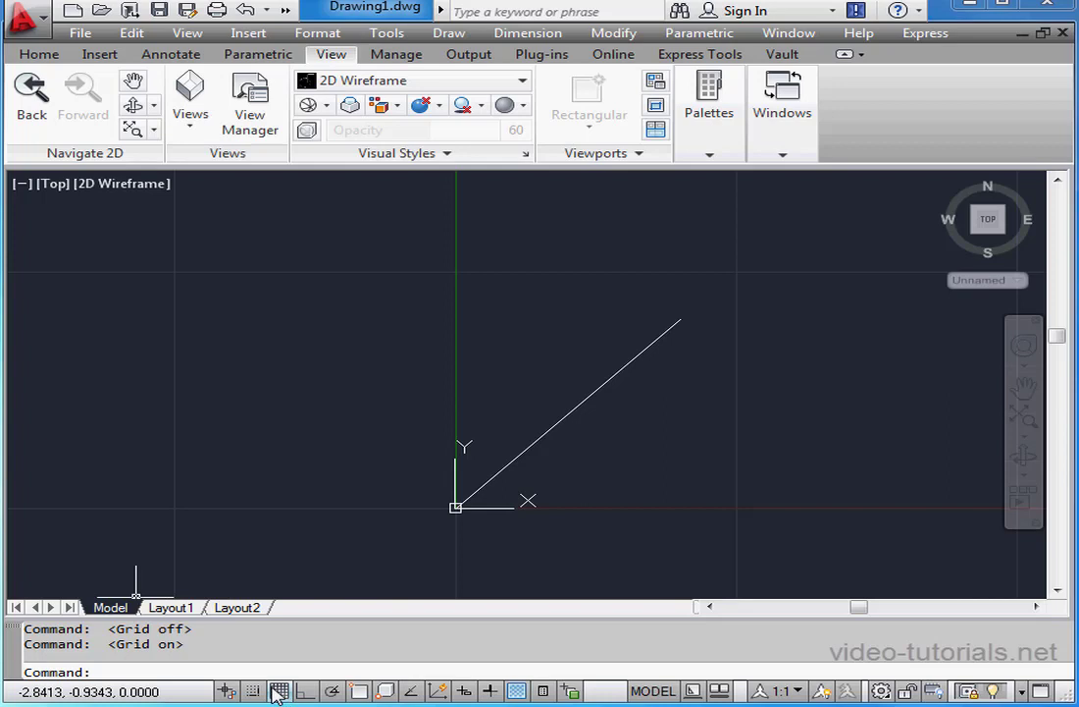
left_click(1043, 694)
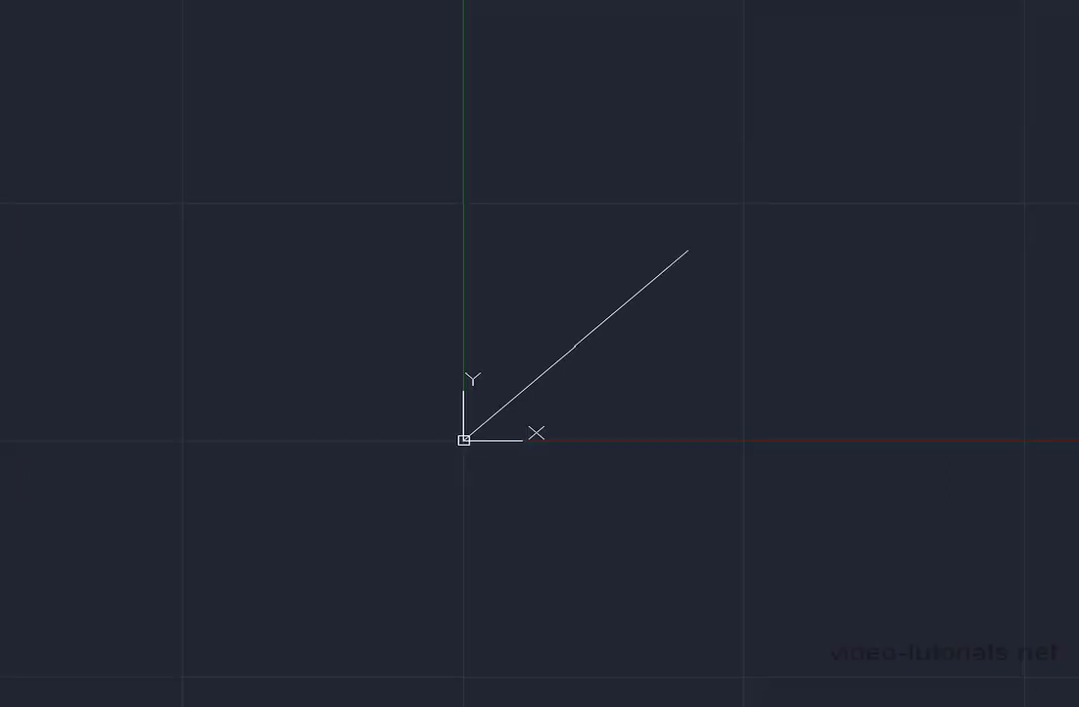
left_click(1042, 690)
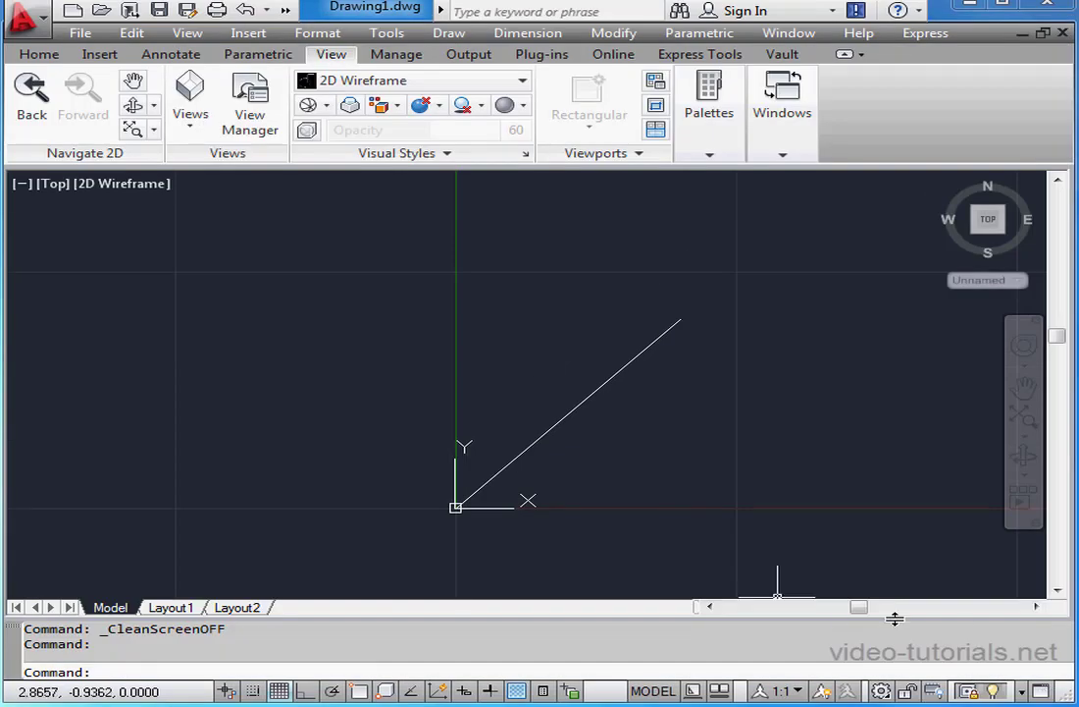
left_click(172, 609)
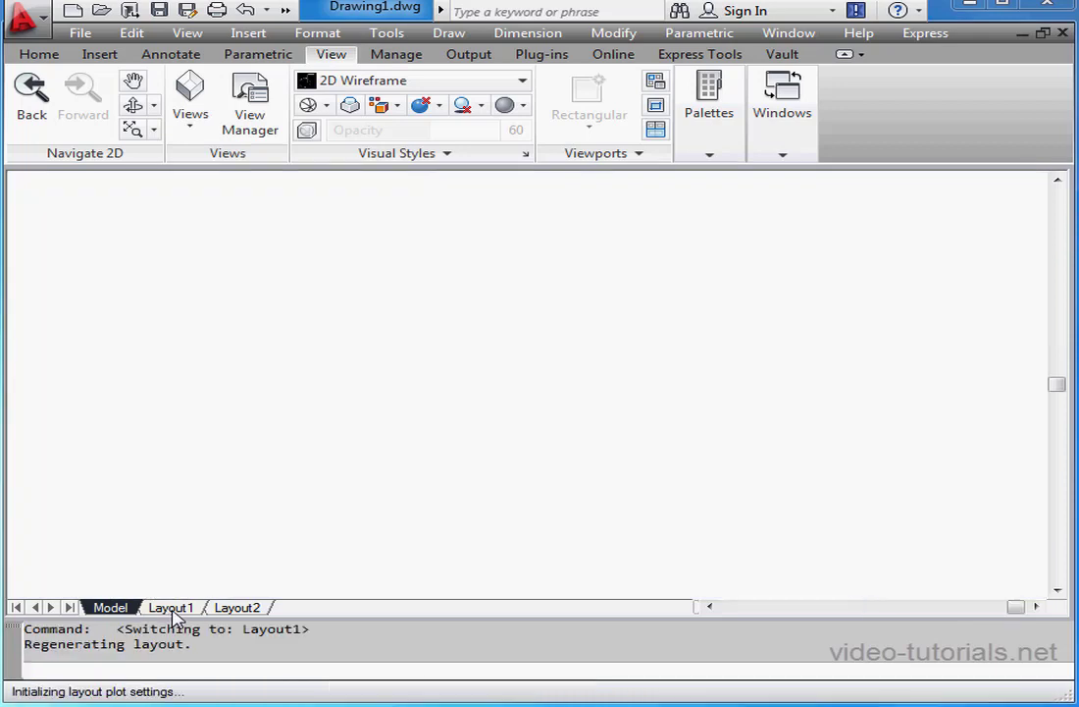
left_click(111, 608)
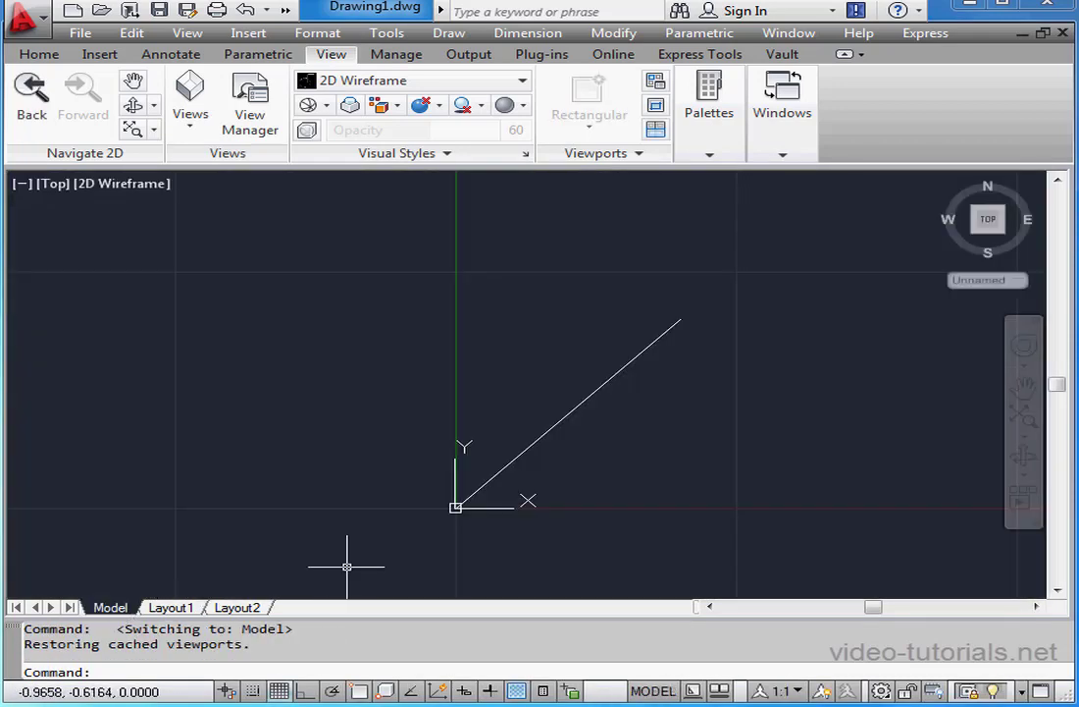